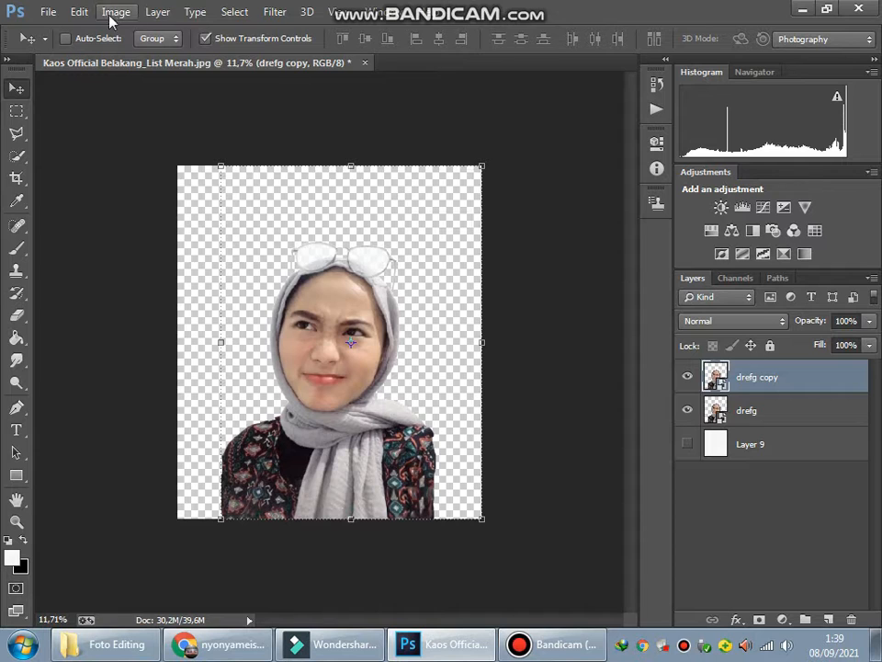
- Apply the Shadows/Highlights adjustment with its preset values to the drefg copy layer and collapse its smart filter list
{"action": "left_click", "coordinate": [116, 11]}
{"action": "left_click", "coordinate": [740, 373]}
{"action": "left_click", "coordinate": [116, 11]}
{"action": "mouse_move", "coordinate": [222, 58]}
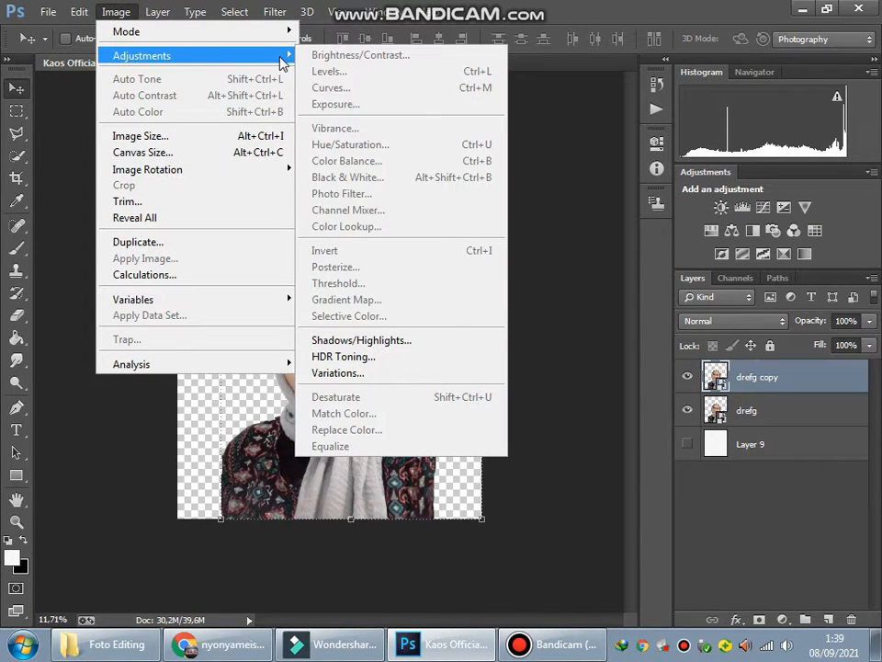
{"action": "left_click", "coordinate": [364, 342]}
{"action": "key", "text": "Return"}
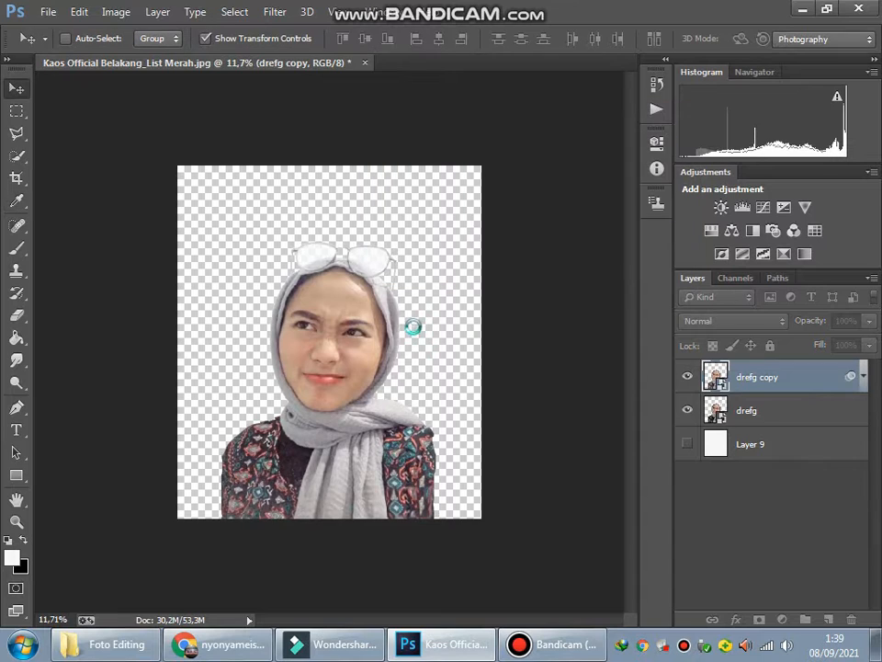
{"action": "left_click", "coordinate": [863, 377]}
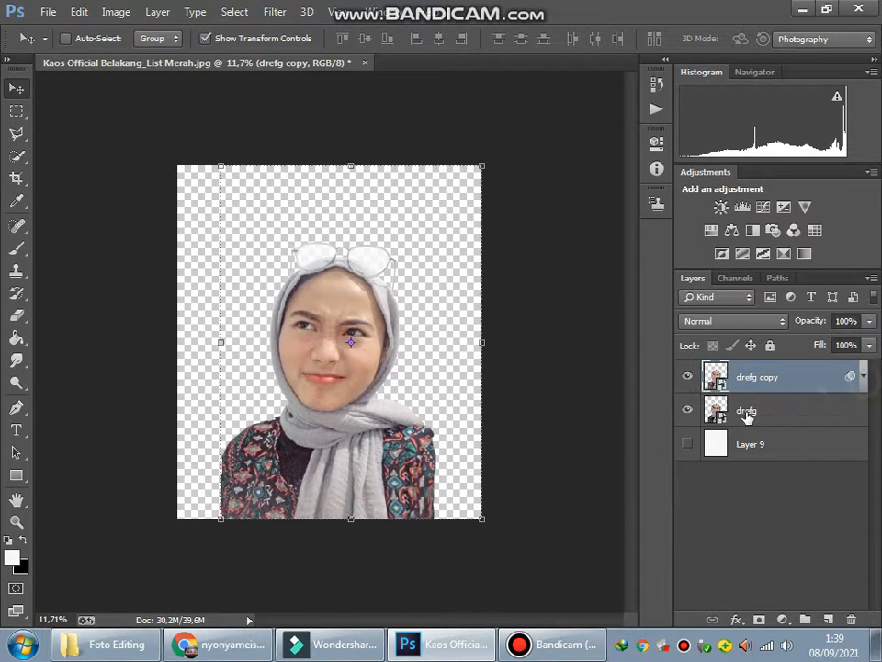
- Duplicate the drefg copy layer and apply a High Pass filter with a 2,5 pixel radius to the duplicate
{"action": "key", "text": "ctrl+j"}
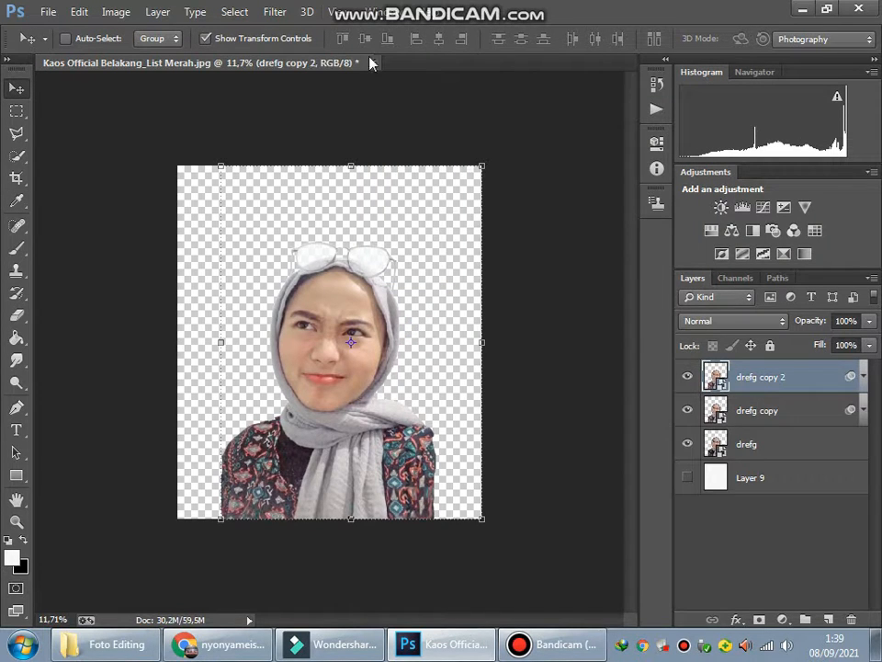
{"action": "left_click", "coordinate": [275, 12]}
{"action": "mouse_move", "coordinate": [417, 317]}
{"action": "left_click", "coordinate": [523, 331]}
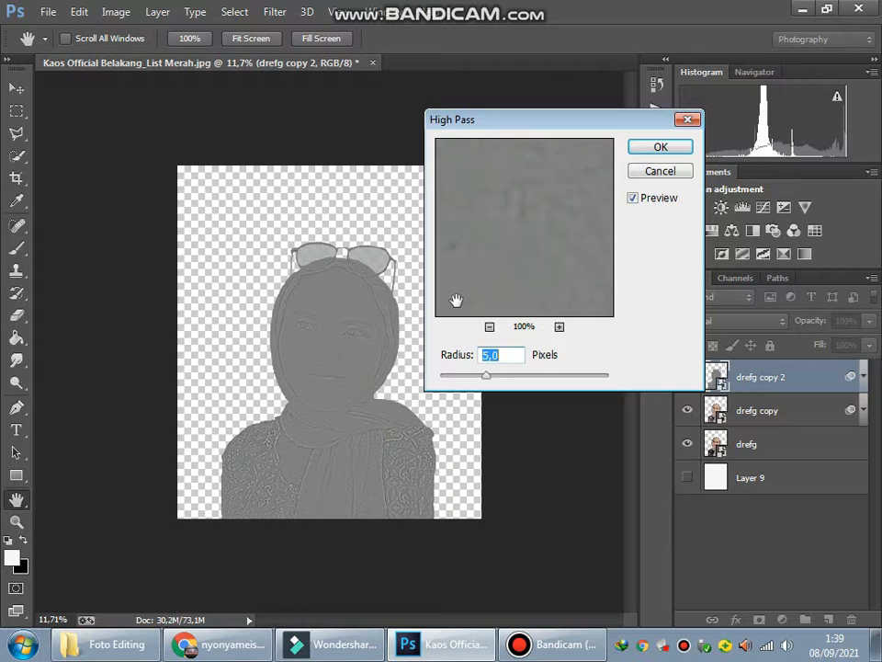
{"action": "type", "text": "2"}
{"action": "type", "text": "5"}
{"action": "key", "text": "Return"}
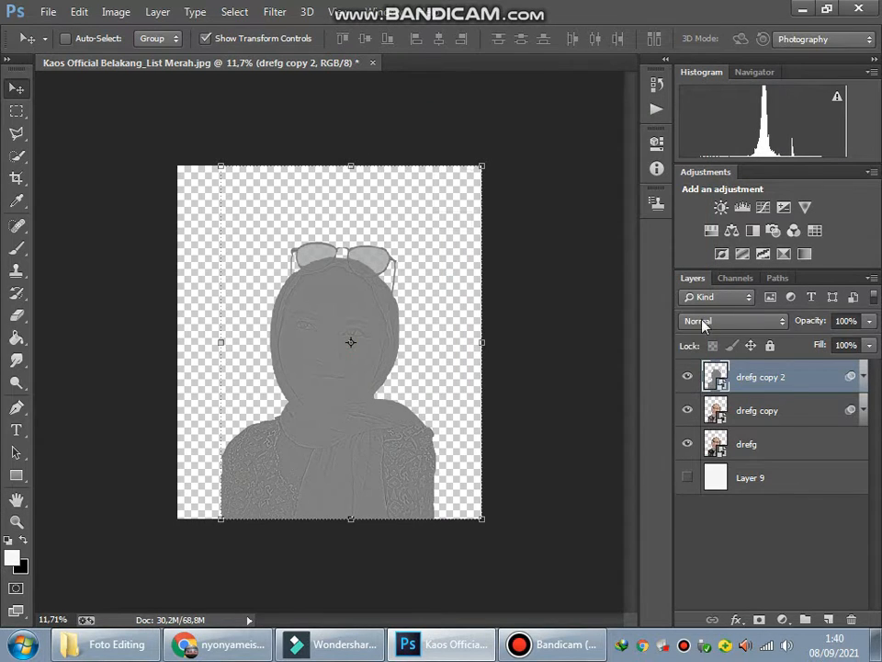
- Try the Soft Light blend mode on the High Pass layer, and settle on Overlay
{"action": "left_click", "coordinate": [703, 321]}
{"action": "left_click", "coordinate": [703, 214]}
{"action": "left_click", "coordinate": [713, 320]}
{"action": "left_click", "coordinate": [703, 229]}
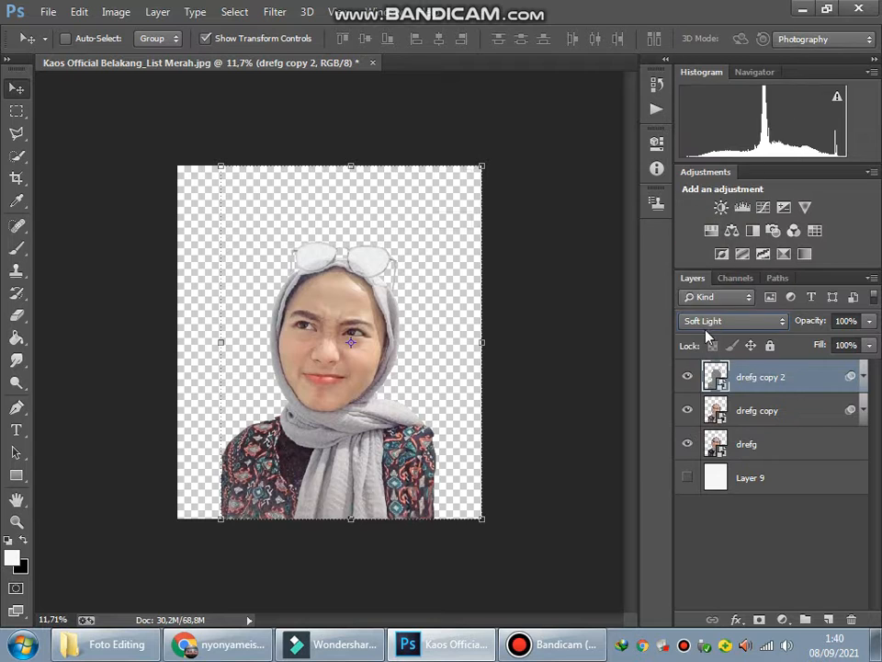
{"action": "left_click", "coordinate": [708, 321]}
{"action": "left_click", "coordinate": [703, 215]}
- Merge the High Pass layer with the drefg copy layer below it
{"action": "left_click", "coordinate": [706, 410], "text": "shift"}
{"action": "right_click", "coordinate": [706, 410]}
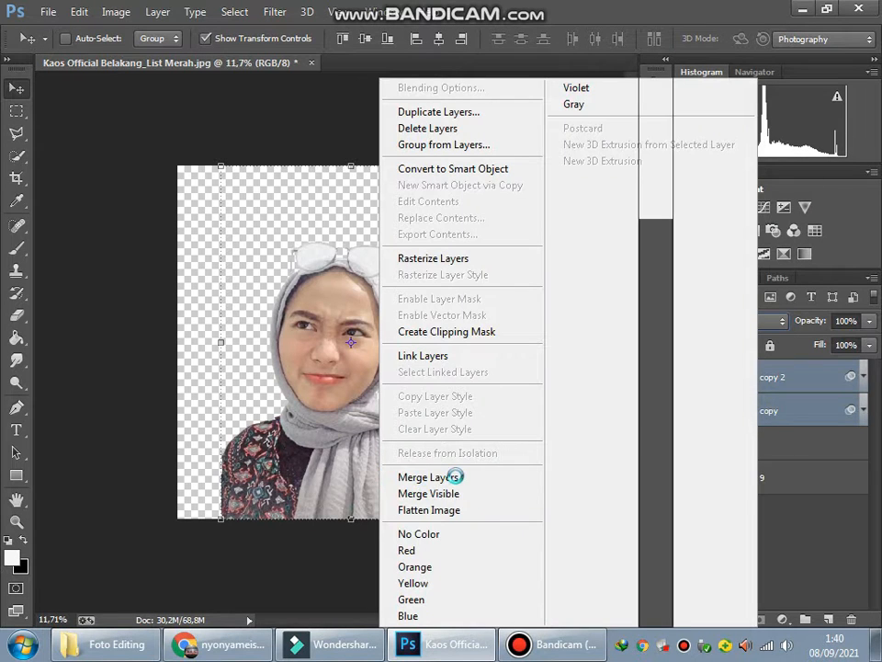
{"action": "left_click", "coordinate": [454, 476]}
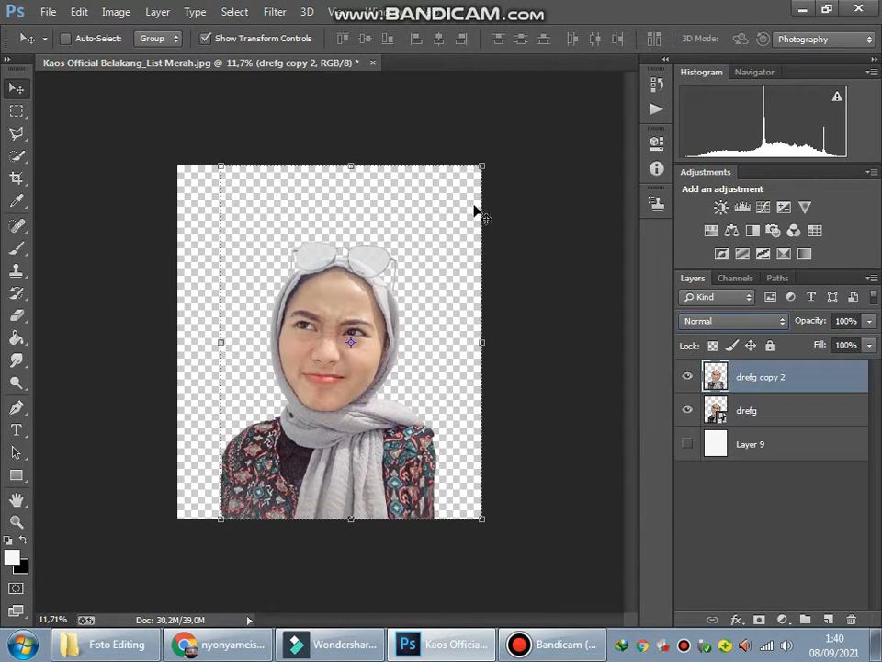
- Sharpen the merged portrait layer with Unsharp Mask at amount 100%, radius 2,0 pixels and threshold 0, checking the face in the preview
{"action": "left_click", "coordinate": [275, 12]}
{"action": "mouse_move", "coordinate": [303, 265]}
{"action": "left_click", "coordinate": [552, 347]}
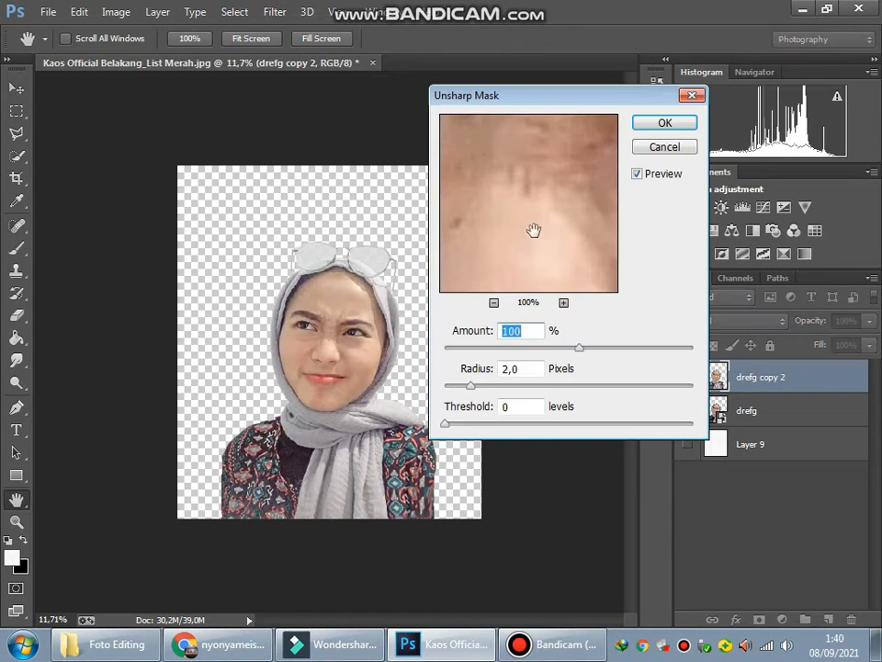
{"action": "left_click", "coordinate": [494, 303]}
{"action": "left_click", "coordinate": [494, 302]}
{"action": "left_click", "coordinate": [494, 303]}
{"action": "left_click", "coordinate": [494, 302]}
{"action": "left_click", "coordinate": [494, 303]}
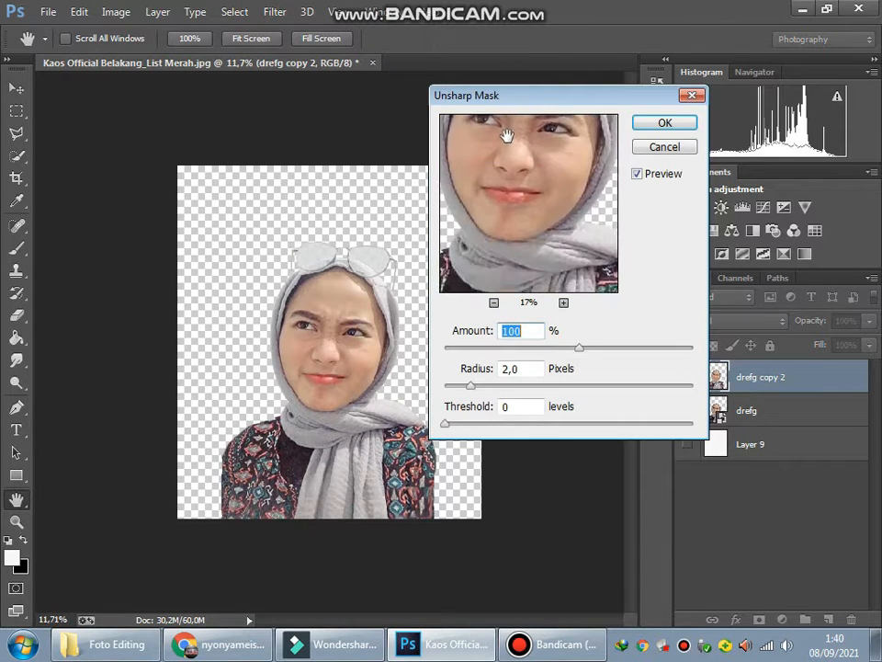
{"action": "left_click_drag", "start_coordinate": [506, 136], "coordinate": [506, 204]}
{"action": "left_click", "coordinate": [665, 122]}
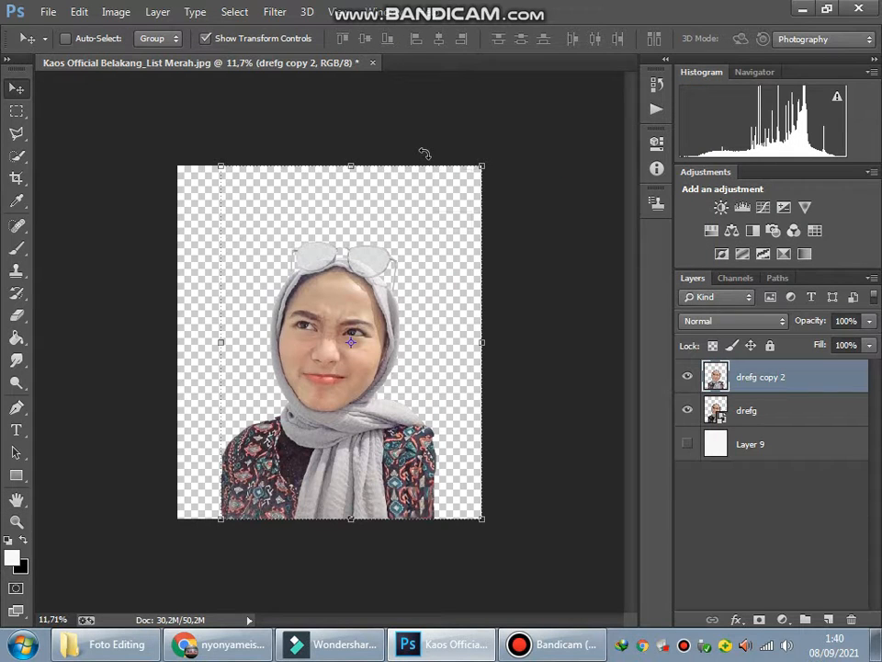
- Apply the Diffuse filter in Anisotropic mode to the sharpened portrait layer, checking the eyes in the preview
{"action": "left_click", "coordinate": [275, 12]}
{"action": "mouse_move", "coordinate": [376, 278]}
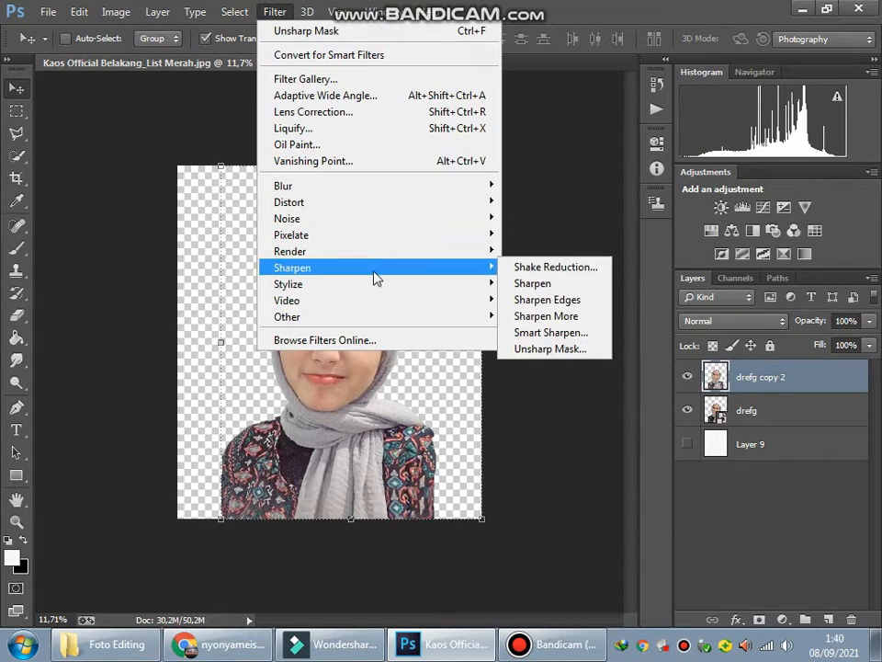
{"action": "left_click", "coordinate": [550, 290]}
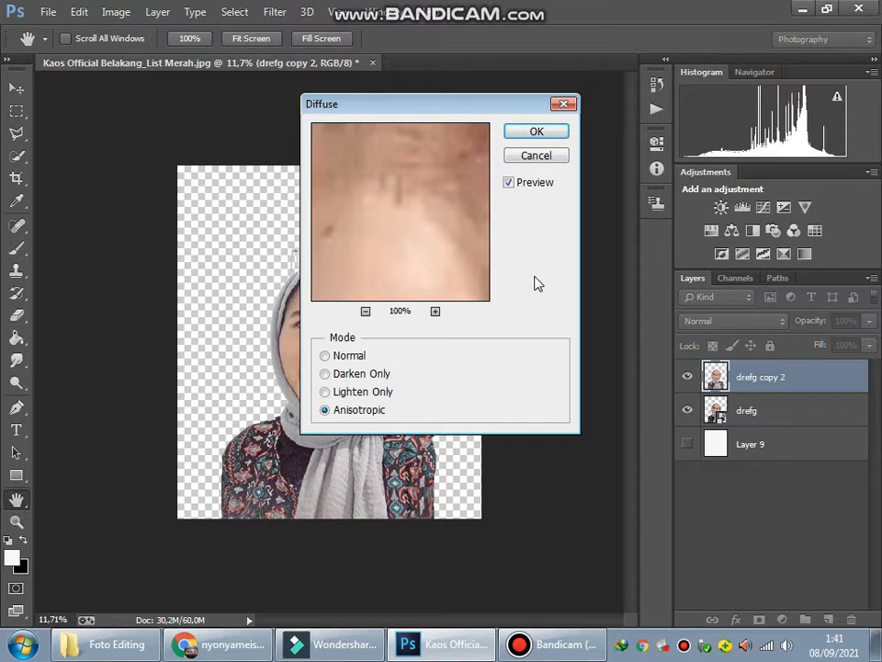
{"action": "left_click", "coordinate": [366, 312]}
{"action": "left_click", "coordinate": [366, 312]}
{"action": "left_click_drag", "start_coordinate": [398, 222], "coordinate": [395, 278]}
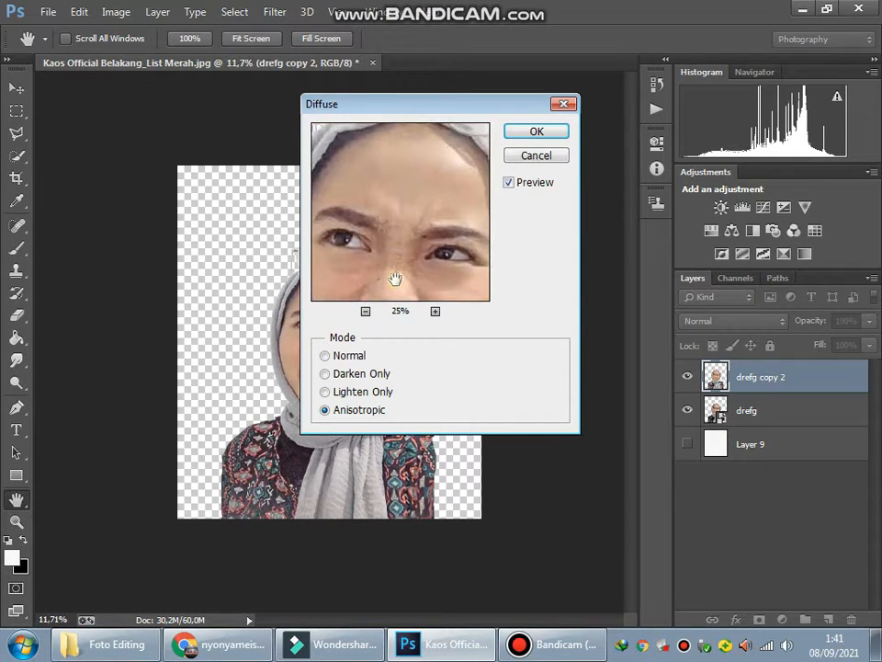
{"action": "left_click", "coordinate": [550, 138]}
- Rotate the canvas 90° clockwise and reapply the Diffuse filter to the portrait layer
{"action": "left_click", "coordinate": [110, 12]}
{"action": "mouse_move", "coordinate": [207, 171]}
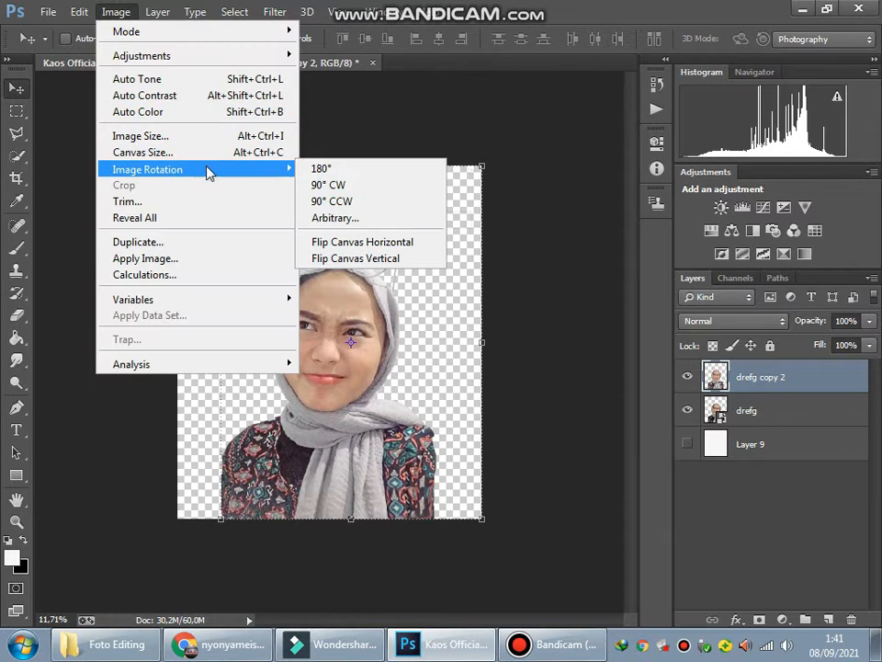
{"action": "left_click", "coordinate": [304, 188]}
{"action": "left_click", "coordinate": [275, 12]}
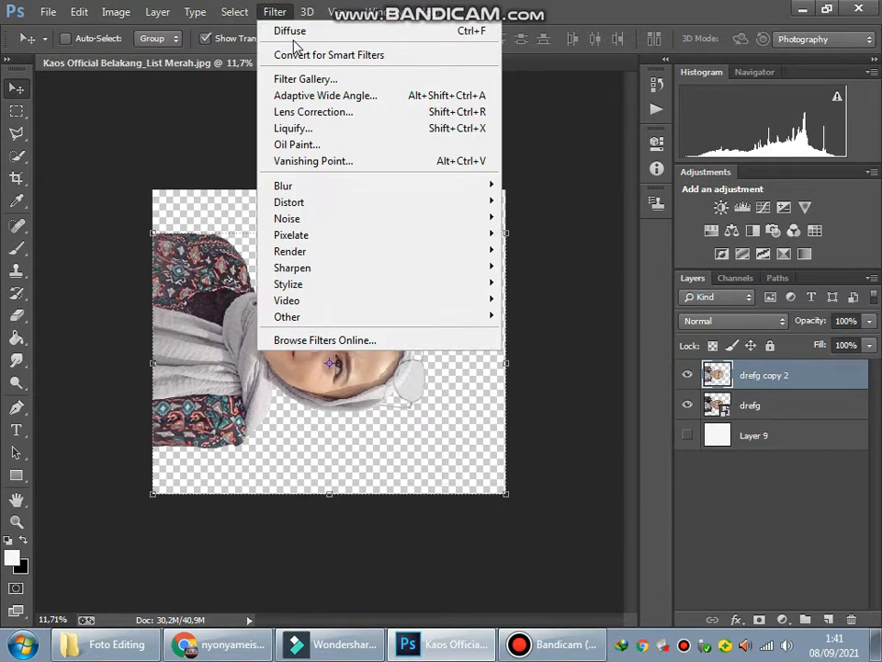
{"action": "left_click", "coordinate": [312, 26]}
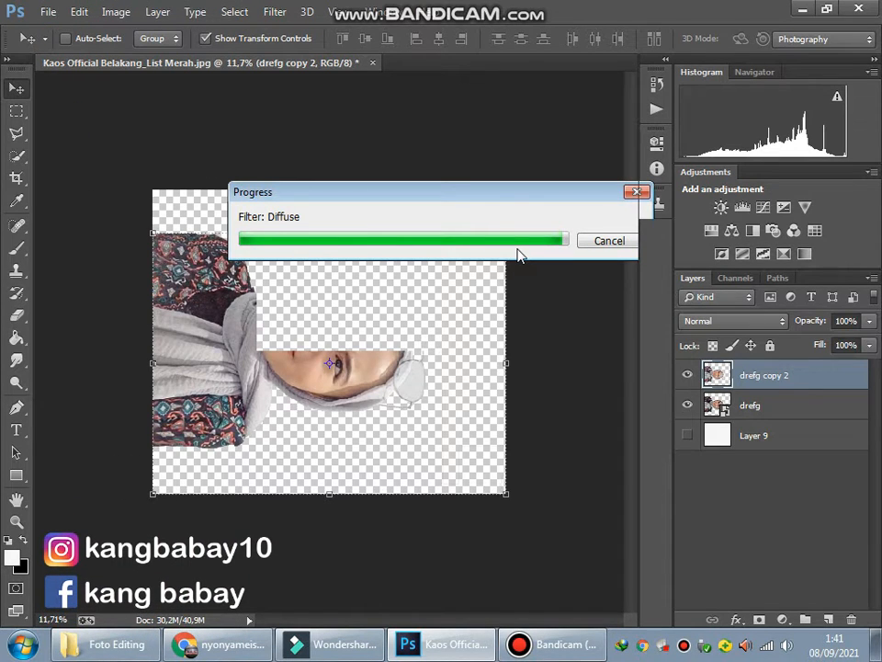
- Rotate the canvas another 90° clockwise so the portrait is upside down, and repeat the Diffuse filter
{"action": "left_click", "coordinate": [129, 13]}
{"action": "mouse_move", "coordinate": [241, 171]}
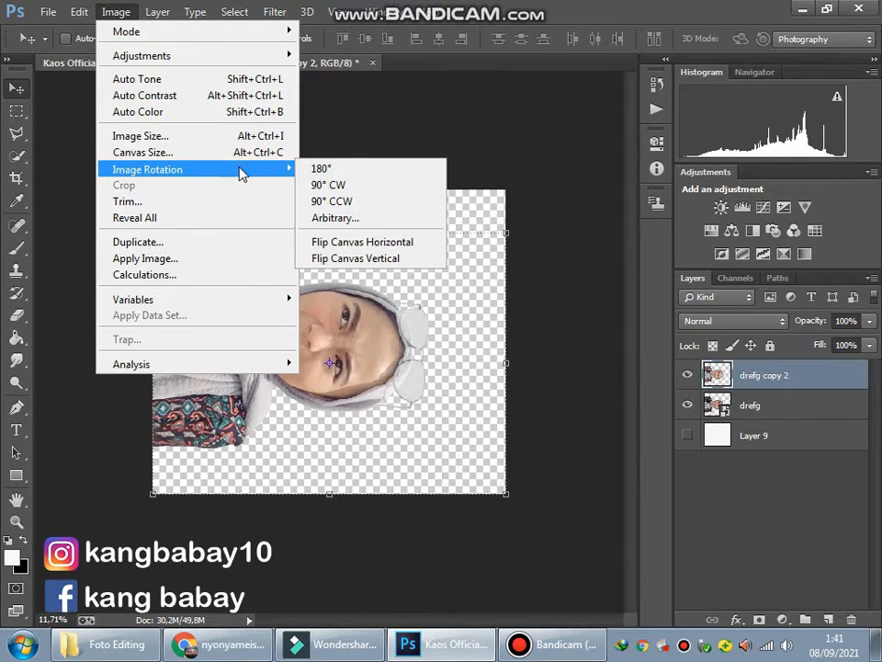
{"action": "left_click", "coordinate": [337, 186]}
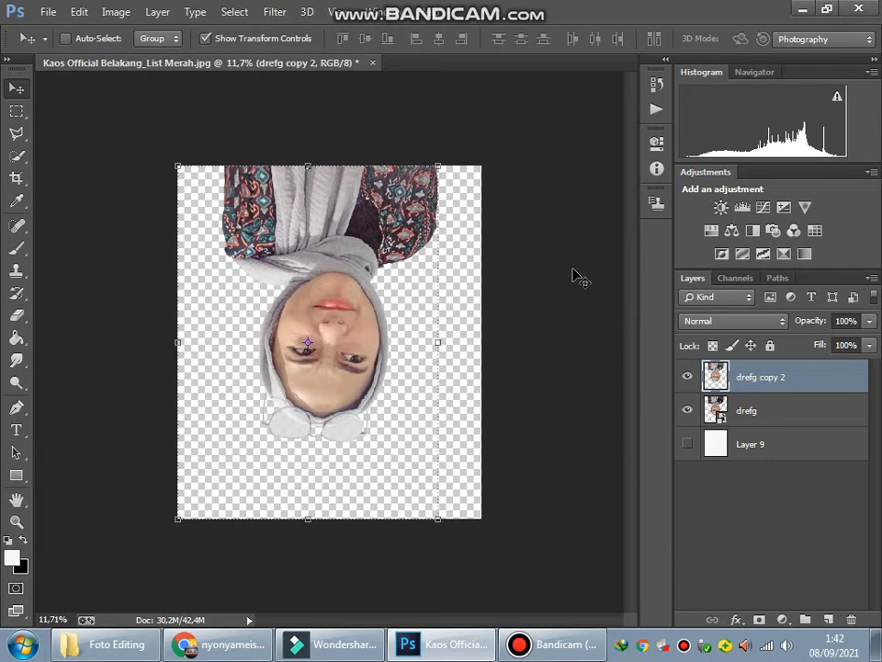
{"action": "left_click", "coordinate": [275, 12]}
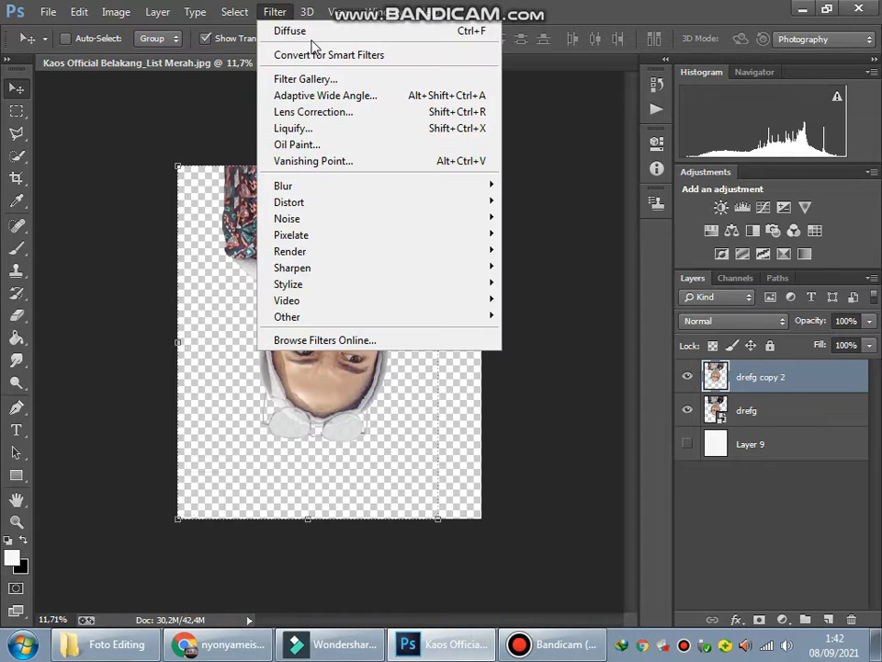
{"action": "left_click", "coordinate": [292, 27]}
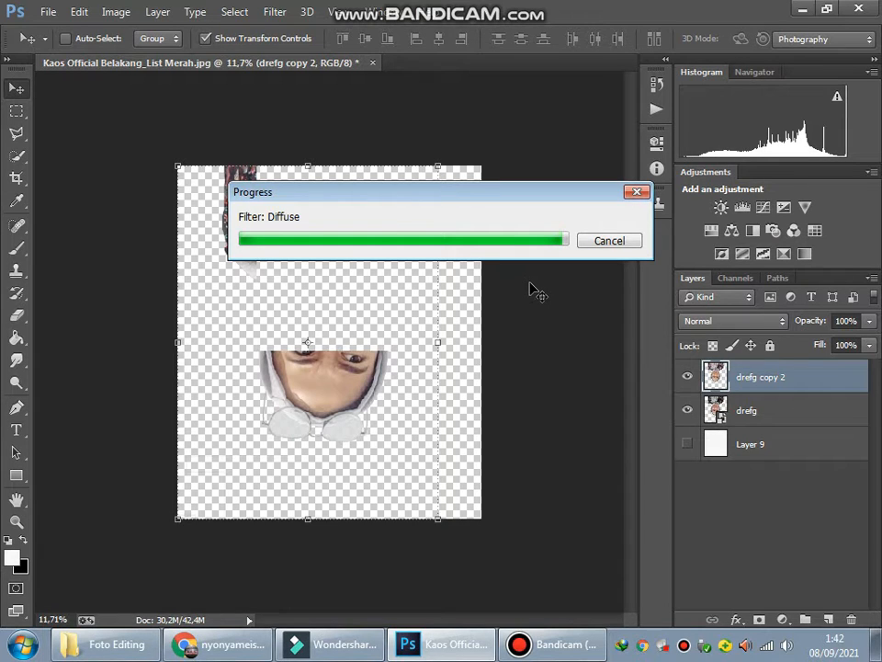
- Repeat the Diffuse filter with the canvas turned a further 90° clockwise, and rotate the canvas 90° clockwise back to upright
{"action": "left_click", "coordinate": [115, 12]}
{"action": "mouse_move", "coordinate": [212, 183]}
{"action": "left_click", "coordinate": [317, 184]}
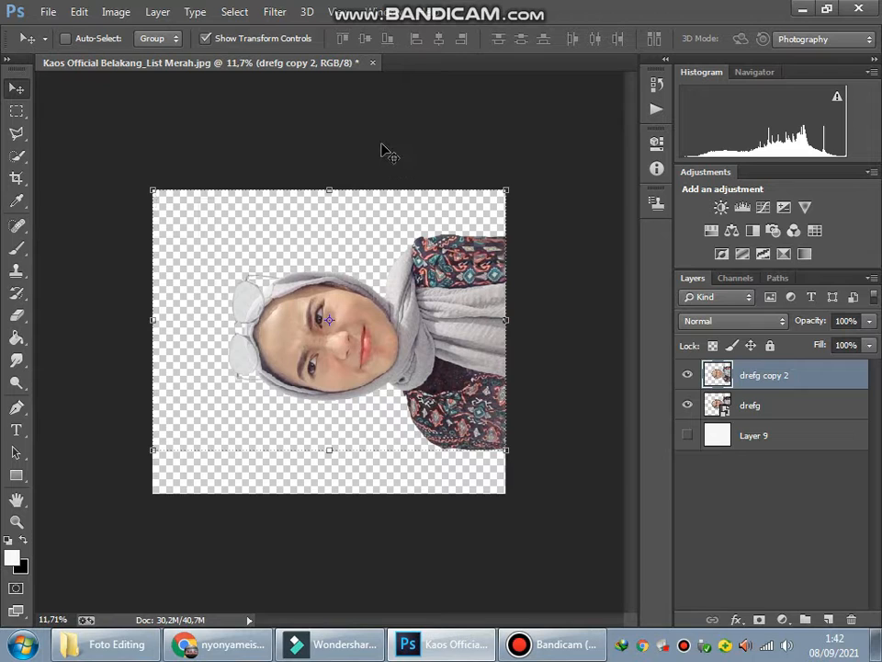
{"action": "left_click", "coordinate": [275, 12]}
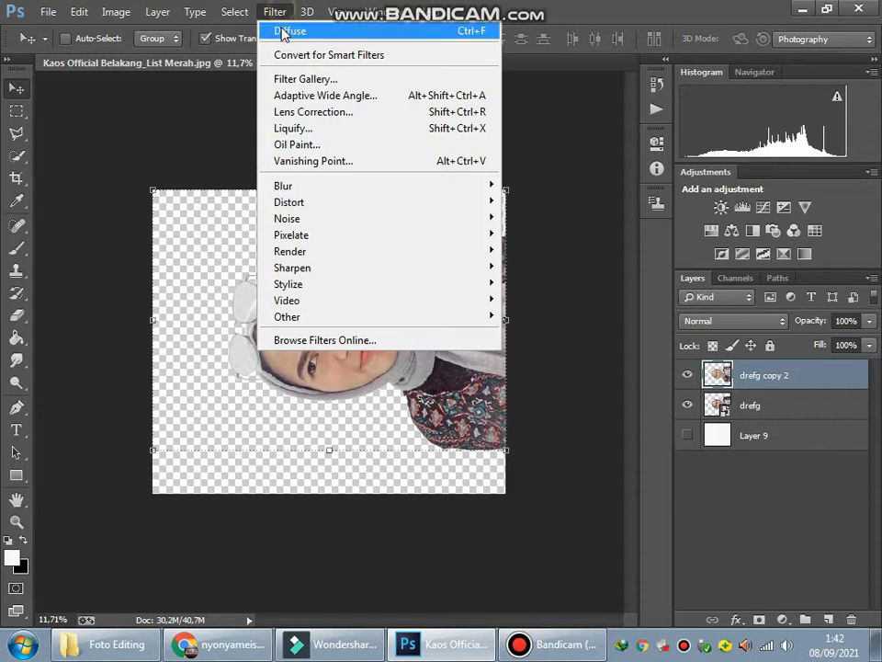
{"action": "left_click", "coordinate": [291, 31]}
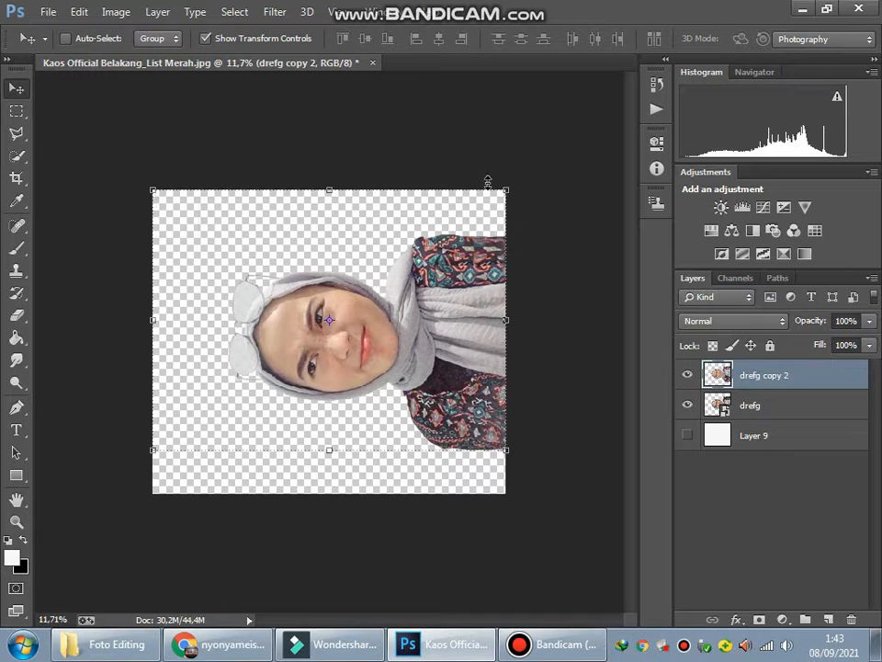
{"action": "left_click", "coordinate": [116, 12]}
{"action": "left_click", "coordinate": [359, 186]}
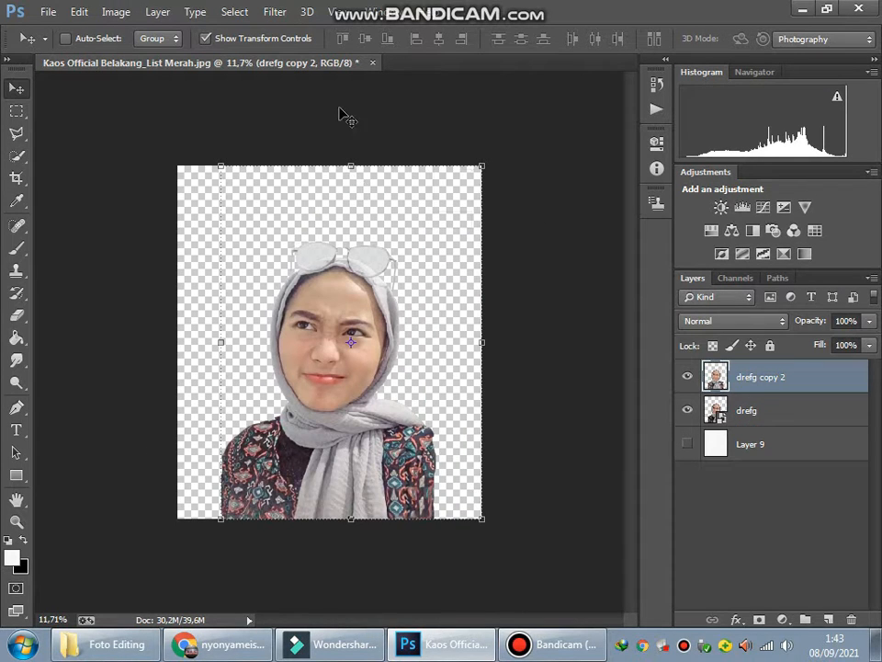
- Apply Reduce Noise to the portrait layer with strength 10, Preserve Details 20%, and colour noise and sharpening at 0%
{"action": "left_click", "coordinate": [276, 12]}
{"action": "left_click", "coordinate": [275, 11]}
{"action": "mouse_move", "coordinate": [394, 222]}
{"action": "left_click", "coordinate": [548, 284]}
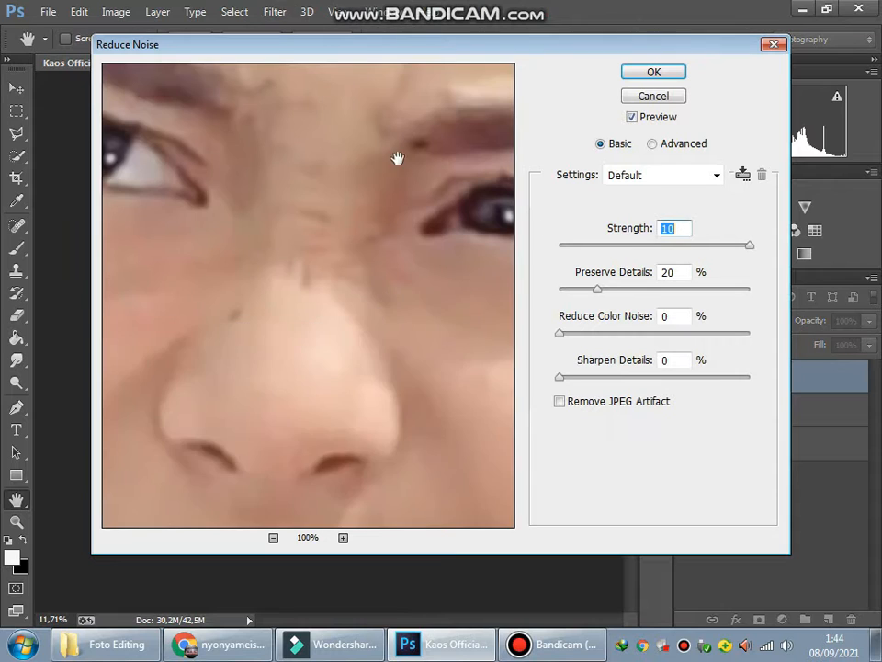
{"action": "left_click_drag", "start_coordinate": [396, 155], "coordinate": [400, 317]}
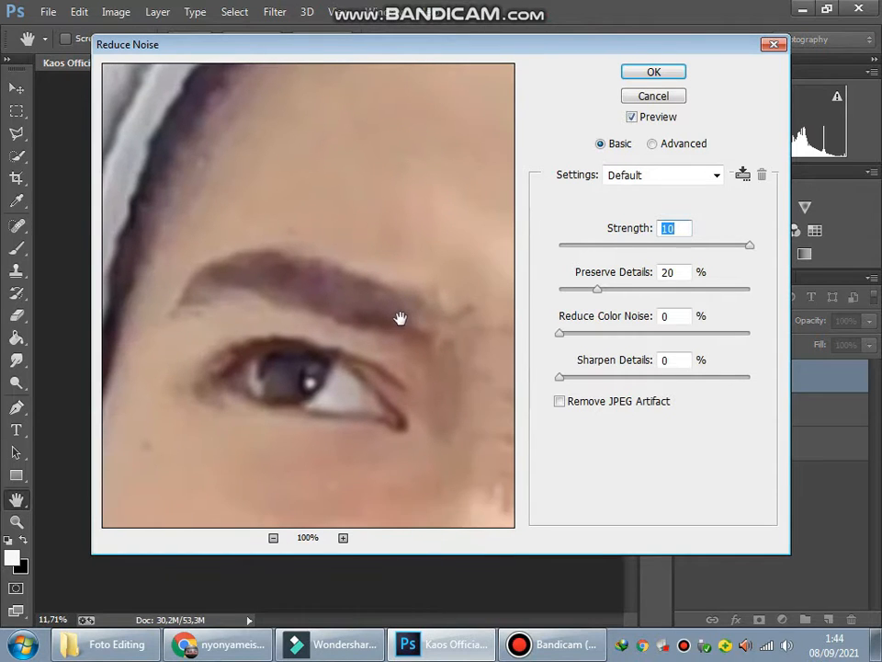
{"action": "left_click_drag", "start_coordinate": [597, 289], "coordinate": [549, 298]}
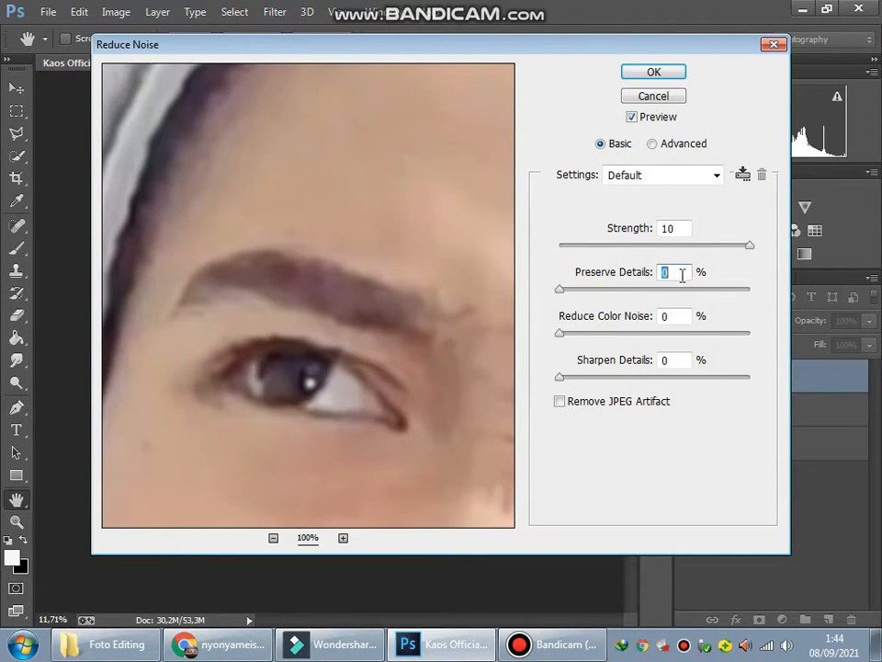
{"action": "type", "text": "20"}
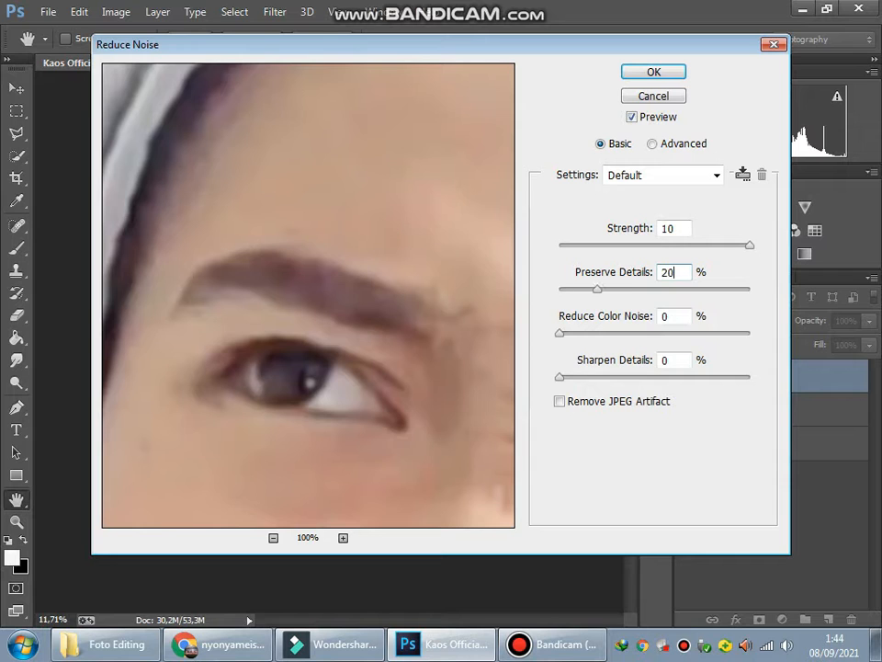
{"action": "key", "text": "Return"}
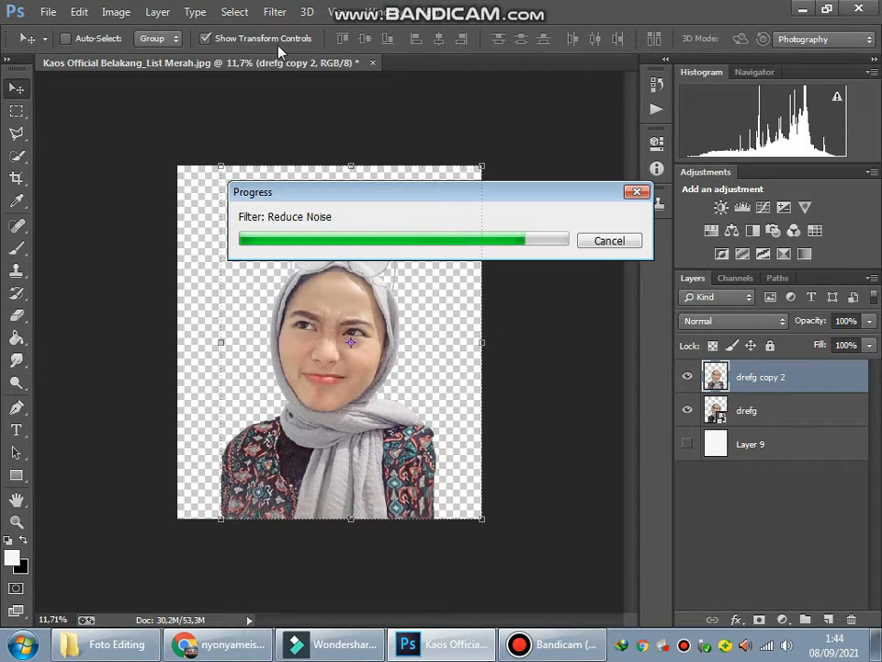
- Sharpen the noise-reduced portrait again with Unsharp Mask at amount 100%, radius 2,0 pixels and threshold 0
{"action": "left_click", "coordinate": [275, 11]}
{"action": "mouse_move", "coordinate": [492, 267]}
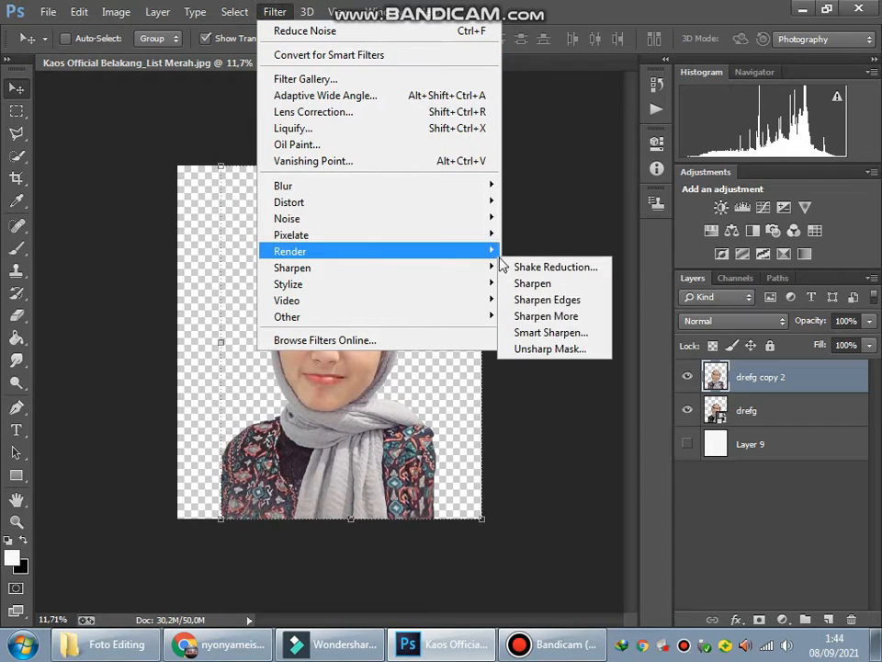
{"action": "left_click", "coordinate": [547, 347]}
{"action": "left_click_drag", "start_coordinate": [528, 195], "coordinate": [527, 401]}
{"action": "left_click_drag", "start_coordinate": [514, 235], "coordinate": [586, 224]}
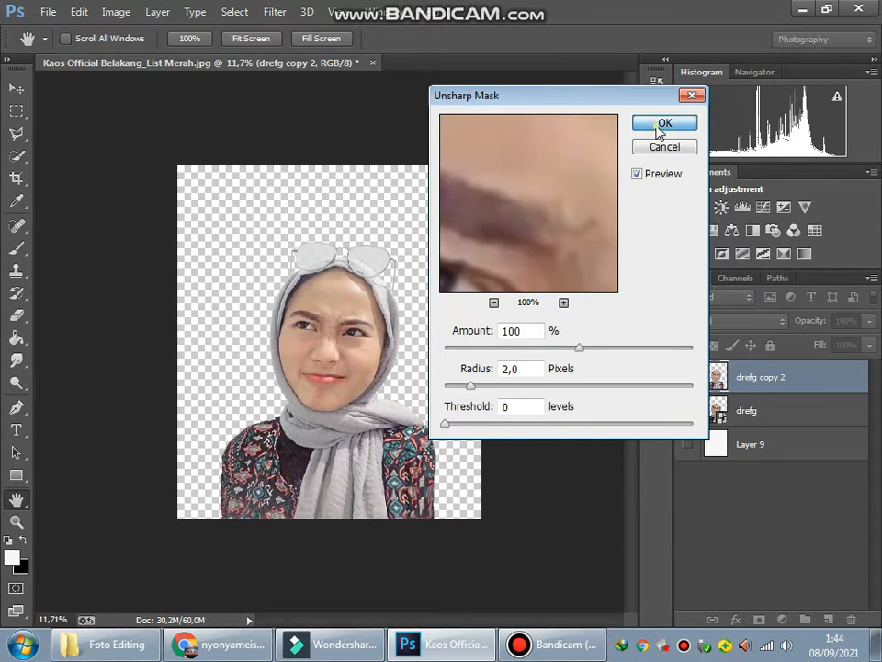
{"action": "left_click", "coordinate": [658, 127]}
- Duplicate the sharpened portrait layer and open the Filter Gallery on the copy with the preview at 25%
{"action": "key", "text": "v"}
{"action": "key", "text": "ctrl+j"}
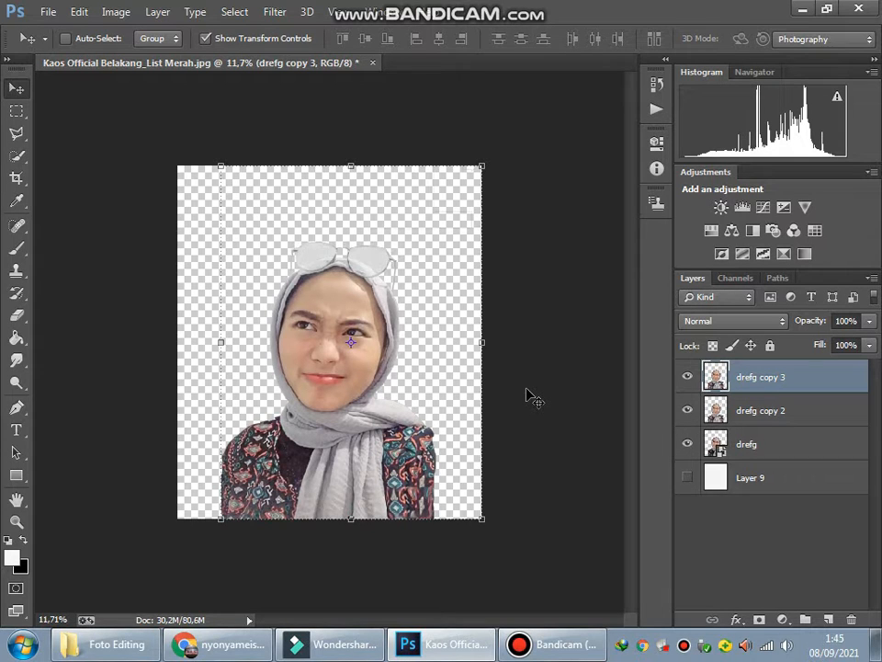
{"action": "left_click", "coordinate": [275, 11]}
{"action": "left_click", "coordinate": [313, 79]}
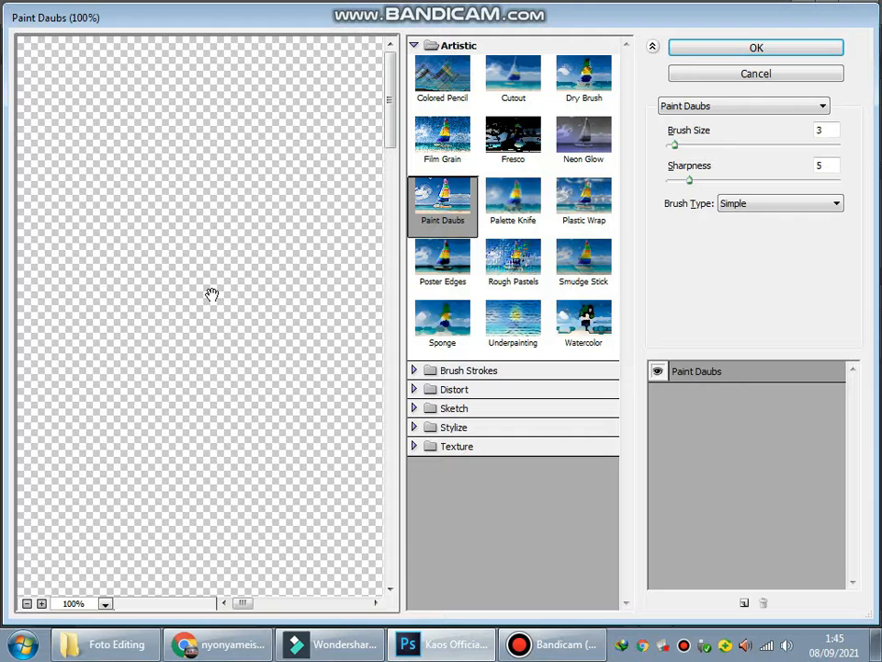
{"action": "left_click", "coordinate": [27, 603]}
{"action": "left_click", "coordinate": [27, 603]}
{"action": "left_click", "coordinate": [27, 603]}
{"action": "left_click", "coordinate": [26, 603]}
{"action": "left_click", "coordinate": [27, 603]}
{"action": "left_click", "coordinate": [27, 603]}
{"action": "left_click", "coordinate": [40, 603]}
{"action": "left_click", "coordinate": [41, 603]}
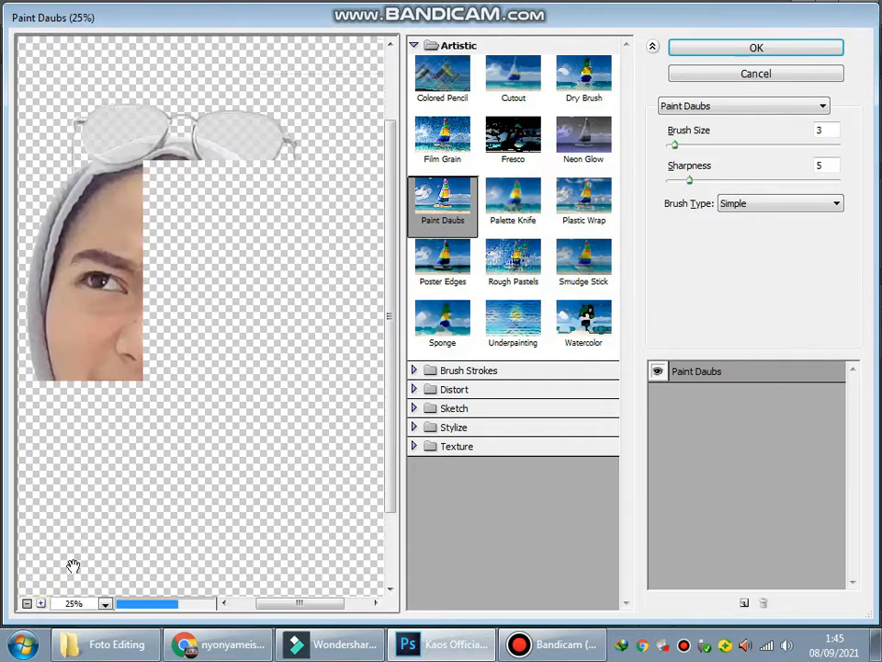
- Try the Poster Edges effect on the portrait with posterization 3
{"action": "left_click", "coordinate": [428, 277]}
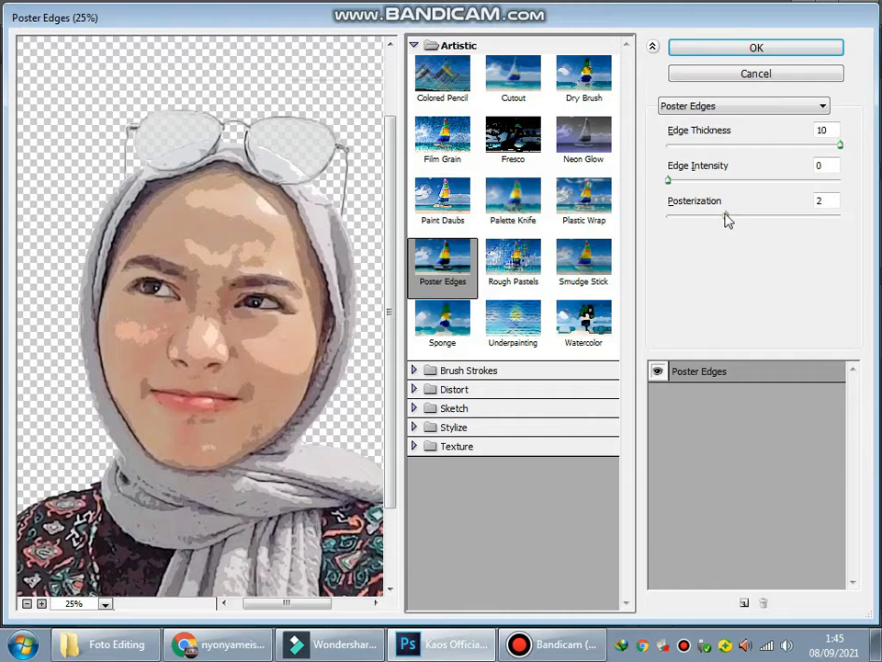
{"action": "mouse_move", "coordinate": [726, 216]}
{"action": "left_mouse_down"}
{"action": "mouse_move", "coordinate": [786, 221]}
{"action": "mouse_move", "coordinate": [710, 222]}
{"action": "mouse_move", "coordinate": [722, 231]}
{"action": "left_mouse_up"}
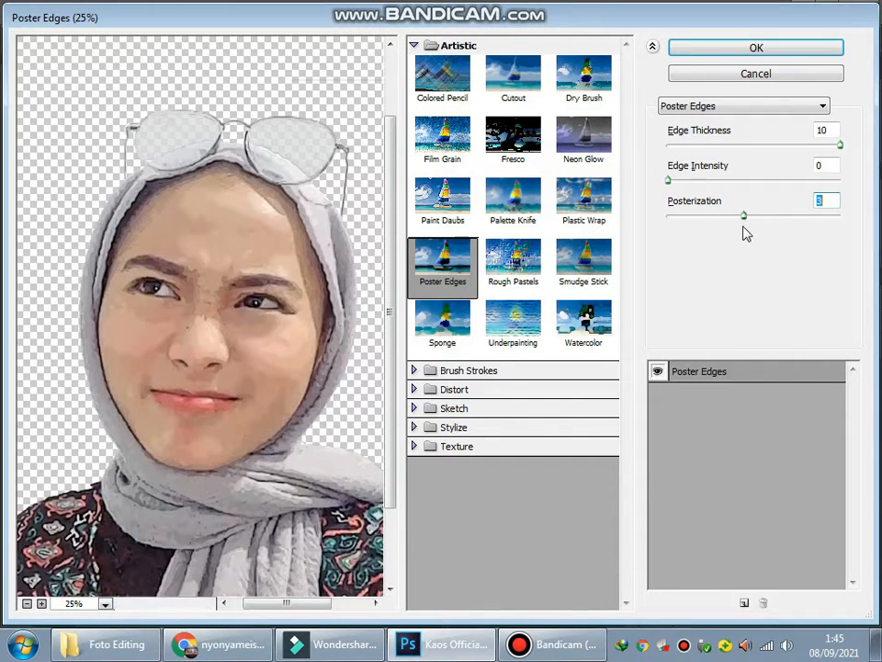
- Apply Paint Daubs to the portrait copy with brush size 10, sharpness 40 and the Simple brush type
{"action": "left_click", "coordinate": [439, 201]}
{"action": "left_click_drag", "start_coordinate": [689, 180], "coordinate": [853, 195]}
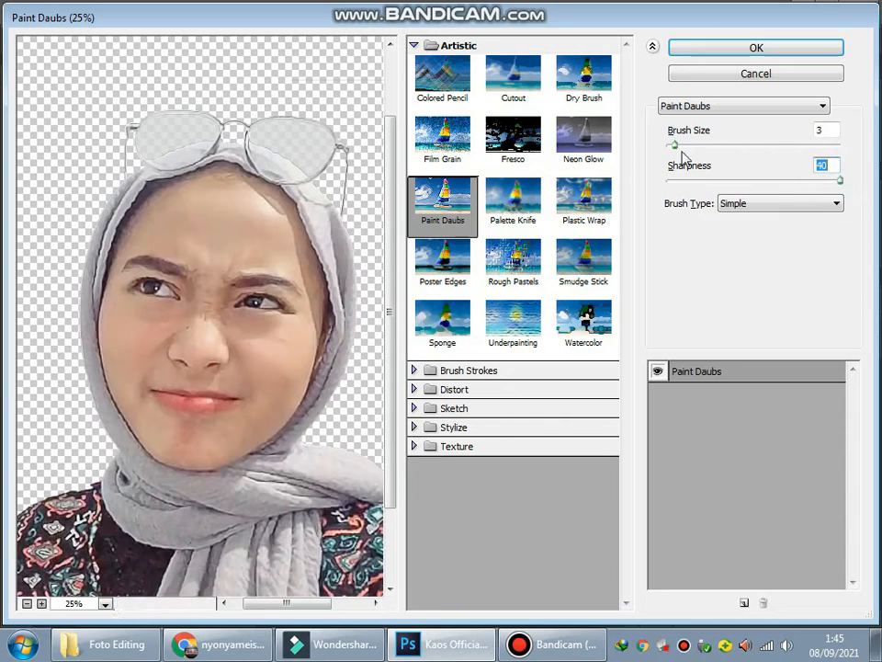
{"action": "left_click_drag", "start_coordinate": [674, 145], "coordinate": [708, 154]}
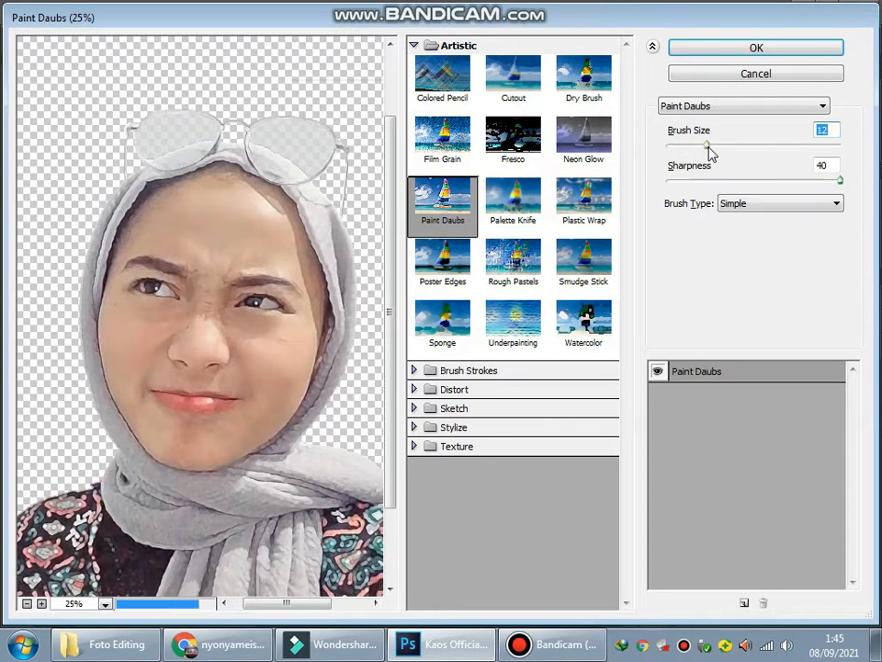
{"action": "type", "text": "10"}
{"action": "left_click", "coordinate": [740, 52]}
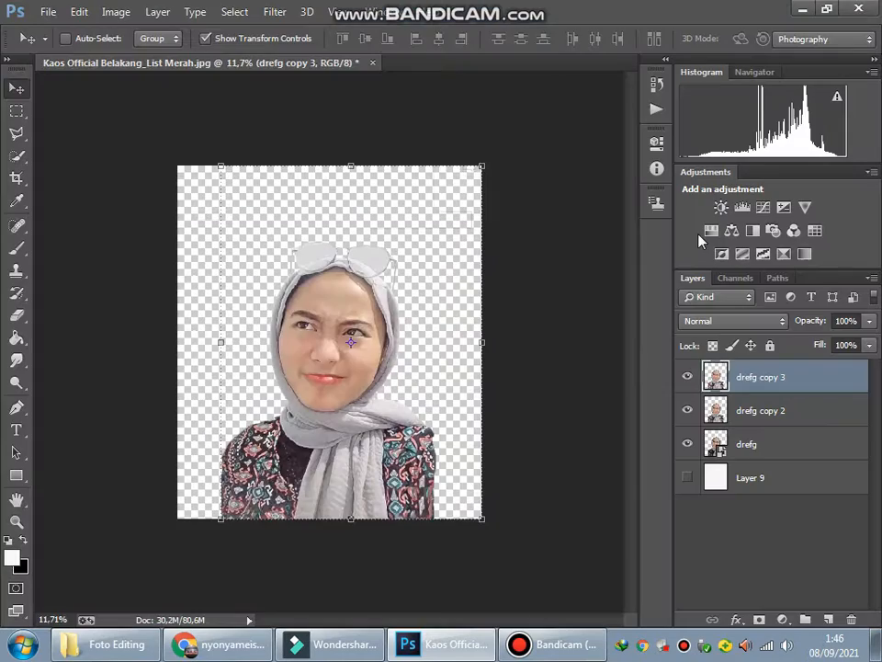
- Compare the portrait before and after the effect by hiding and showing the drefg copy 3 and drefg copy 2 layers
{"action": "scroll", "coordinate": [340, 356], "scroll_direction": "up", "scroll_amount": 3}
{"action": "left_click", "coordinate": [692, 383]}
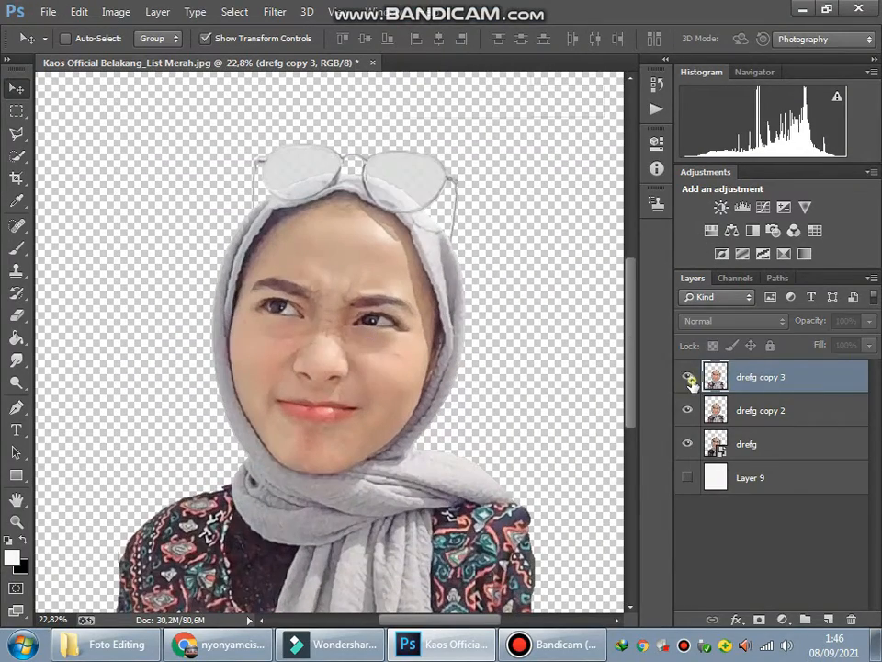
{"action": "left_click", "coordinate": [691, 382]}
{"action": "left_click", "coordinate": [689, 403]}
{"action": "left_click", "coordinate": [689, 403]}
{"action": "left_click", "coordinate": [689, 379]}
- Try Overlay, Soft Light and Dissolve blending on the drefg copy 3 layer and return it to Normal
{"action": "left_click", "coordinate": [717, 321]}
{"action": "left_click", "coordinate": [700, 217]}
{"action": "left_click", "coordinate": [717, 321]}
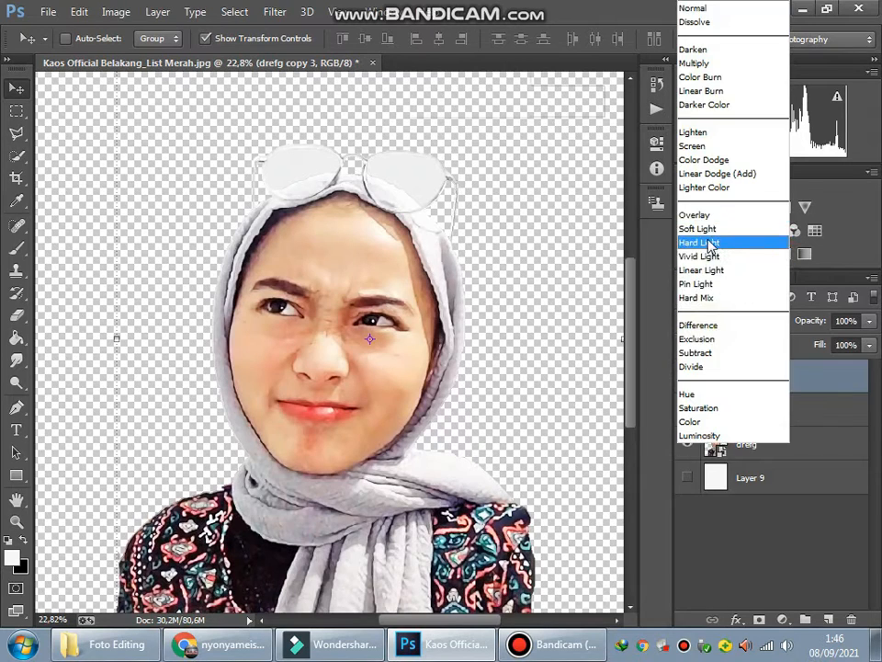
{"action": "left_click", "coordinate": [698, 229]}
{"action": "left_click", "coordinate": [712, 322]}
{"action": "left_click", "coordinate": [722, 23]}
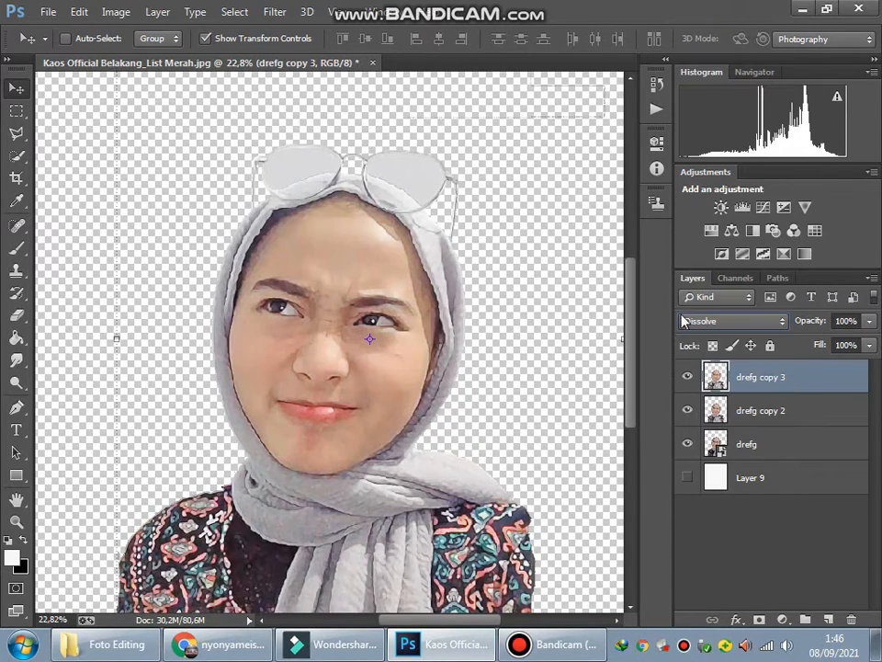
{"action": "left_click", "coordinate": [694, 322]}
{"action": "left_click", "coordinate": [692, 9]}
{"action": "left_click", "coordinate": [726, 321]}
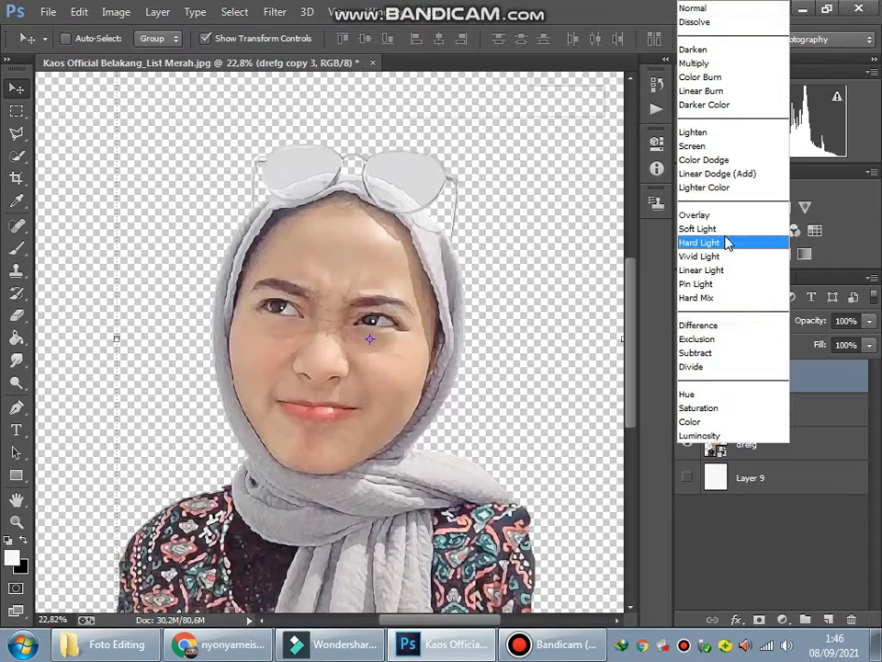
{"action": "left_click", "coordinate": [730, 213]}
{"action": "left_click", "coordinate": [726, 321]}
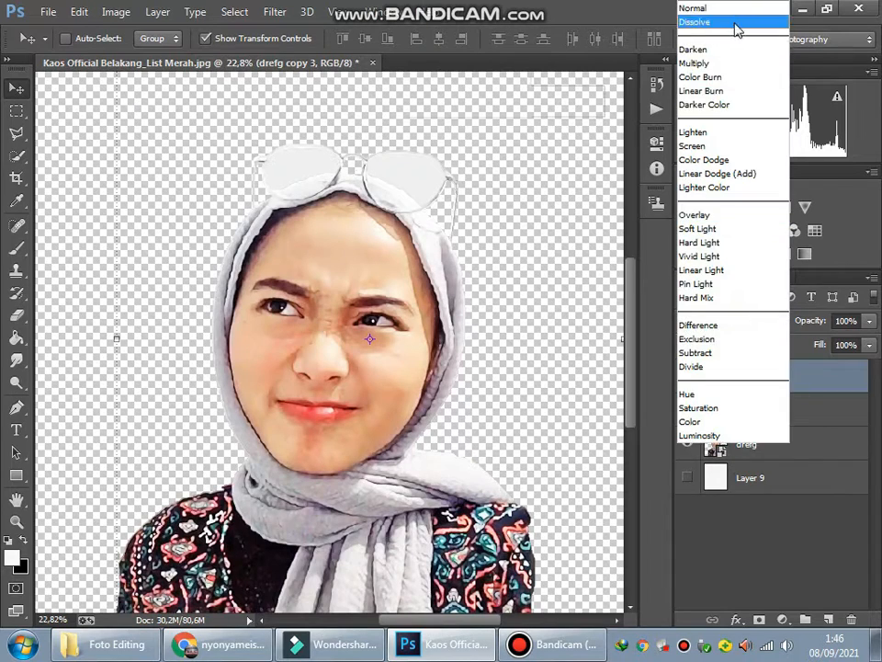
{"action": "left_click", "coordinate": [727, 9]}
- Deselect the layers and show the white Layer 9 background behind the portrait
{"action": "left_click", "coordinate": [778, 554]}
{"action": "left_click", "coordinate": [358, 255]}
{"action": "left_click", "coordinate": [340, 229]}
{"action": "scroll", "coordinate": [344, 251], "scroll_direction": "down", "scroll_amount": 8}
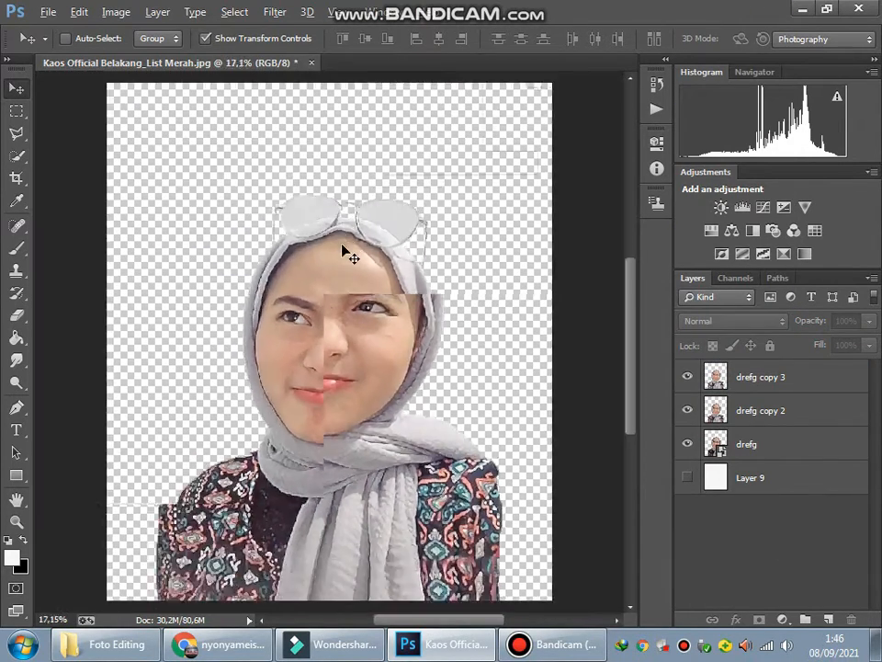
{"action": "scroll", "coordinate": [341, 274], "scroll_direction": "up", "scroll_amount": 1}
{"action": "left_click", "coordinate": [687, 478]}
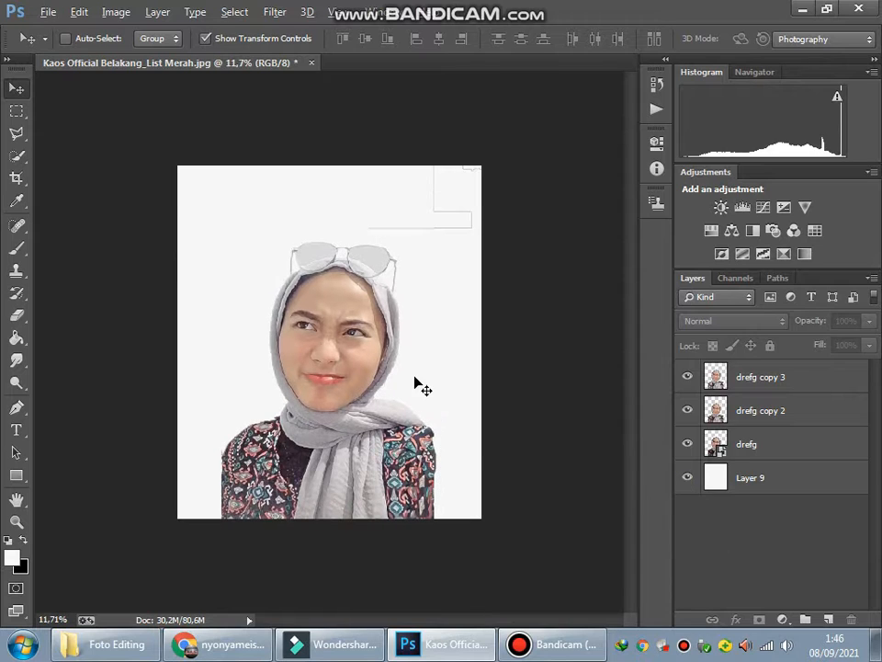
- Clear the stray lines above the head from drefg copy 3 and drefg copy 2 using a rectangular selection
{"action": "left_click", "coordinate": [723, 386]}
{"action": "left_click", "coordinate": [16, 110]}
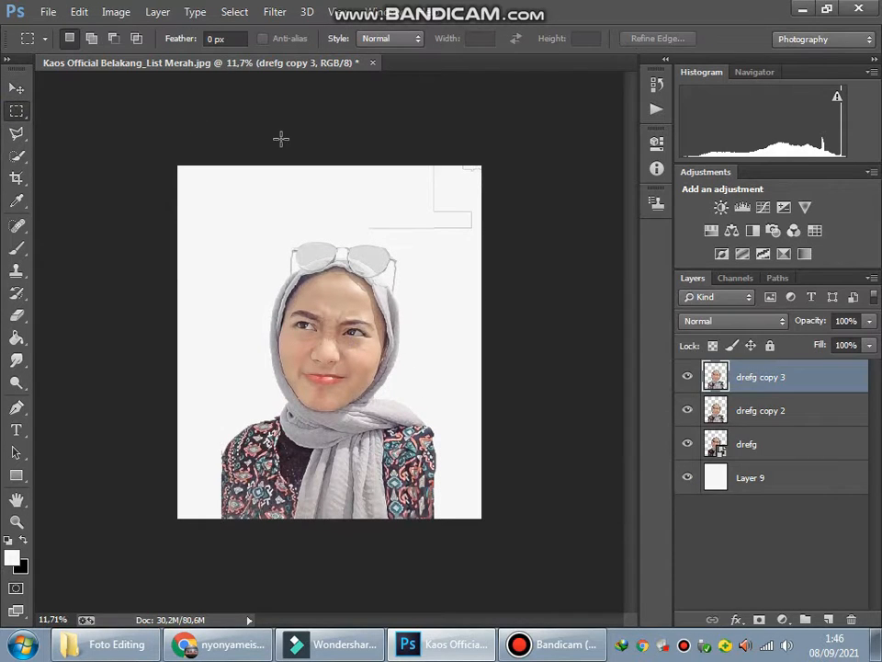
{"action": "left_click_drag", "start_coordinate": [298, 167], "coordinate": [502, 238]}
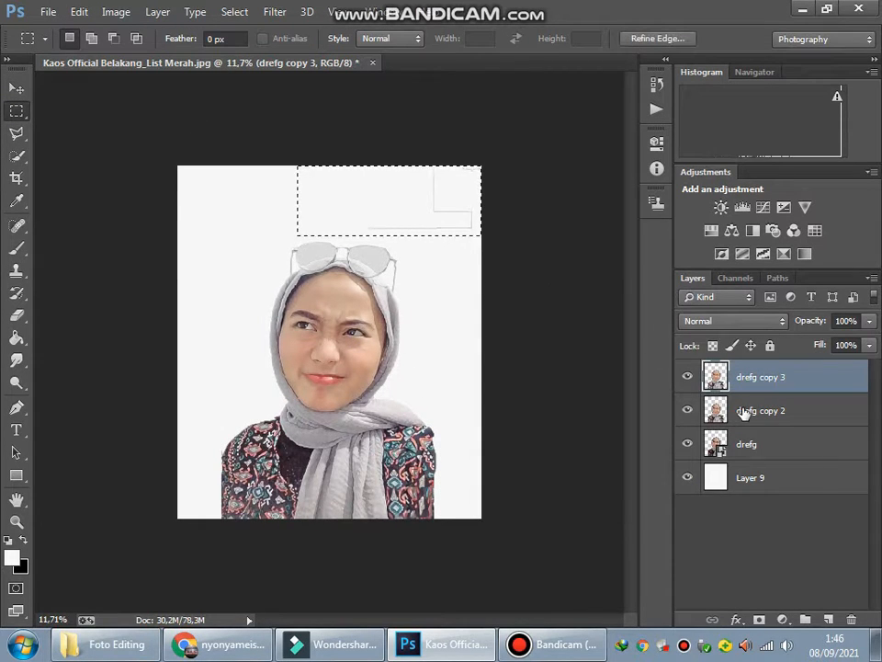
{"action": "left_click", "coordinate": [745, 412]}
- Try to clear the same rectangular area on the drefg smart object layer, and return to the Move tool
{"action": "left_click", "coordinate": [748, 444]}
{"action": "key", "text": "Delete"}
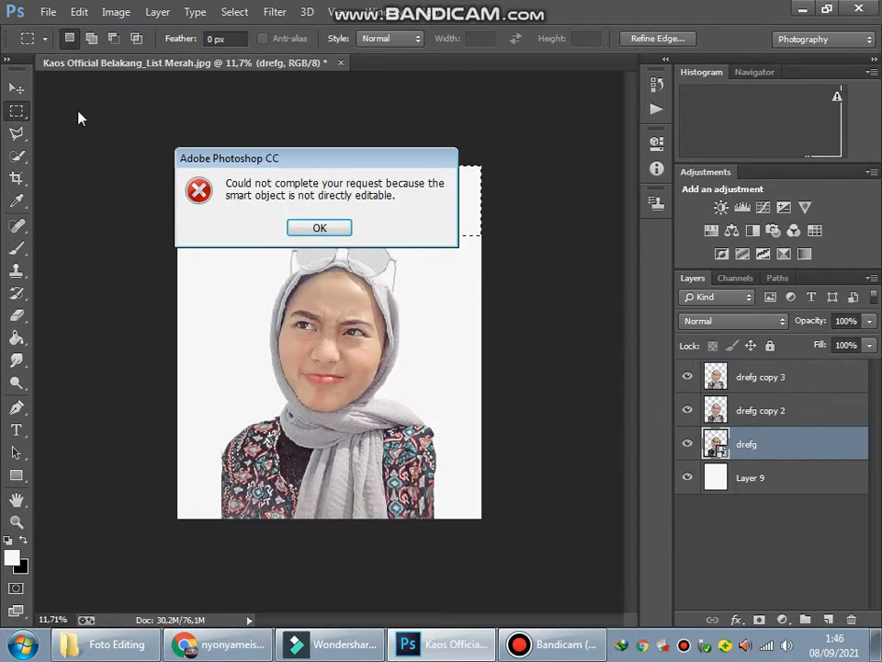
{"action": "left_click", "coordinate": [317, 228]}
{"action": "left_click", "coordinate": [22, 88]}
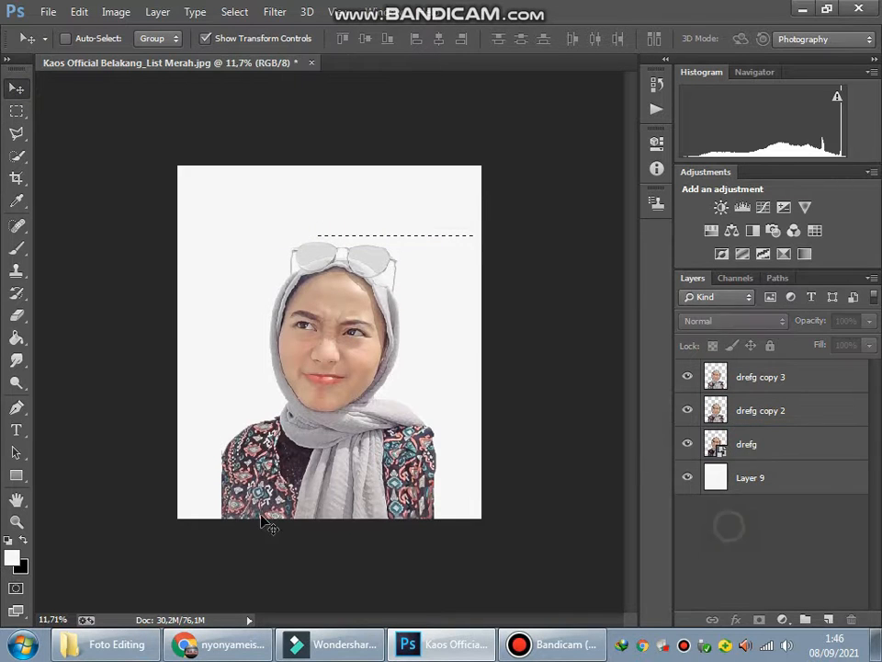
- Place the pngtree-red-blue-smoke-abstract-frame-art image from the Foto Editing folder at full canvas width, ordered between Layer 9 and the portrait layers
{"action": "left_click", "coordinate": [117, 645]}
{"action": "scroll", "coordinate": [379, 407], "scroll_direction": "down", "scroll_amount": 3}
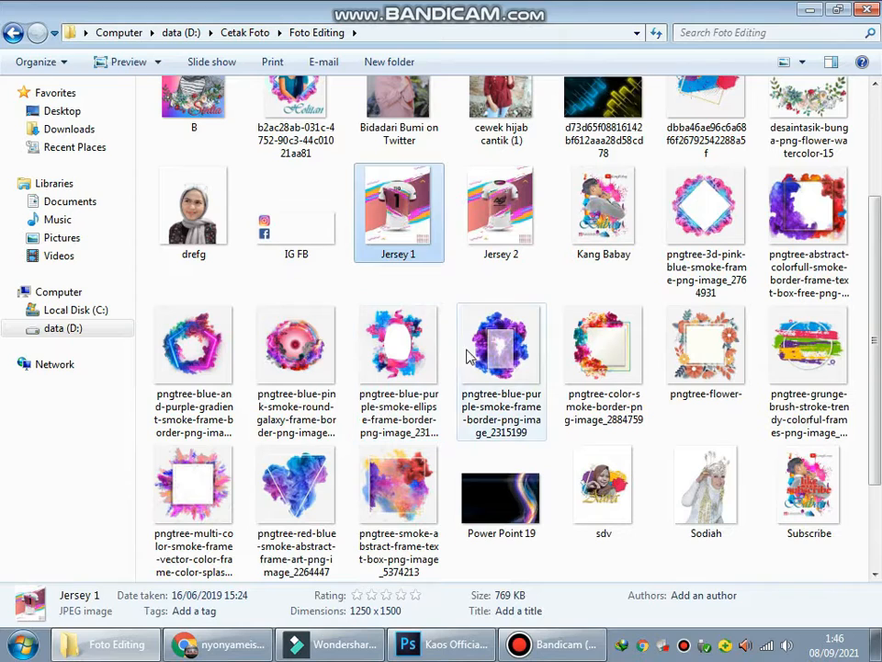
{"action": "left_click", "coordinate": [501, 357]}
{"action": "scroll", "coordinate": [501, 357], "scroll_direction": "down", "scroll_amount": 1}
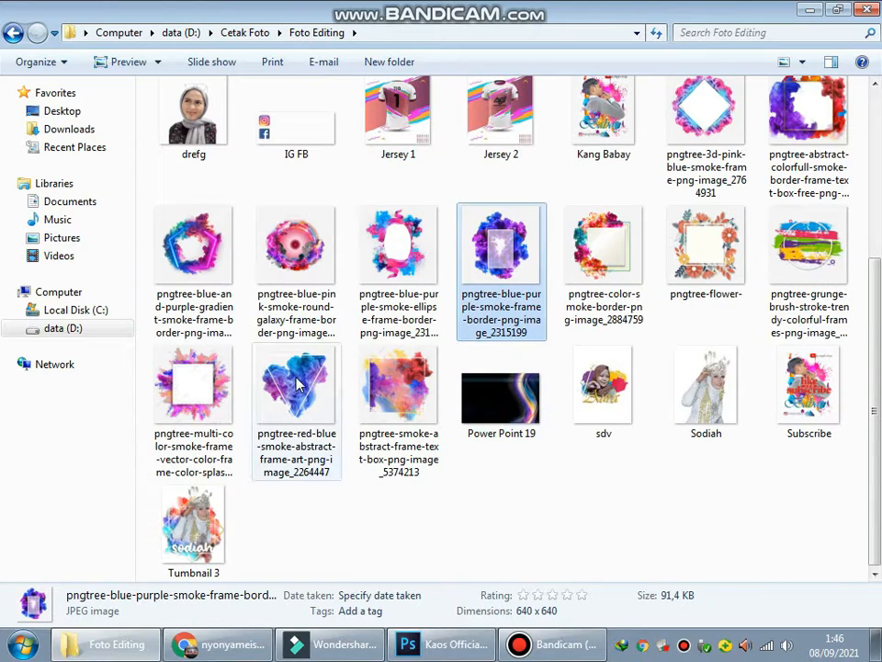
{"action": "left_click_drag", "start_coordinate": [296, 386], "coordinate": [567, 520]}
{"action": "left_click_drag", "start_coordinate": [464, 452], "coordinate": [346, 308]}
{"action": "left_click_drag", "start_coordinate": [445, 429], "coordinate": [469, 467]}
{"action": "key", "text": "Return"}
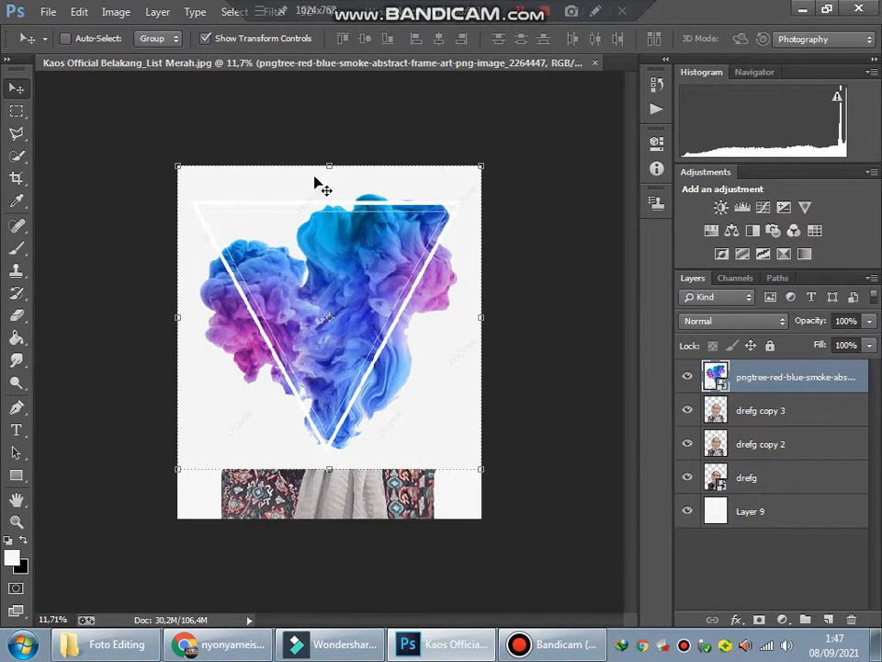
{"action": "left_click_drag", "start_coordinate": [782, 377], "coordinate": [763, 495]}
- Move the three portrait layers together up the canvas and shift the smoke frame down behind them
{"action": "left_click", "coordinate": [753, 444]}
{"action": "left_click", "coordinate": [761, 377], "text": "shift"}
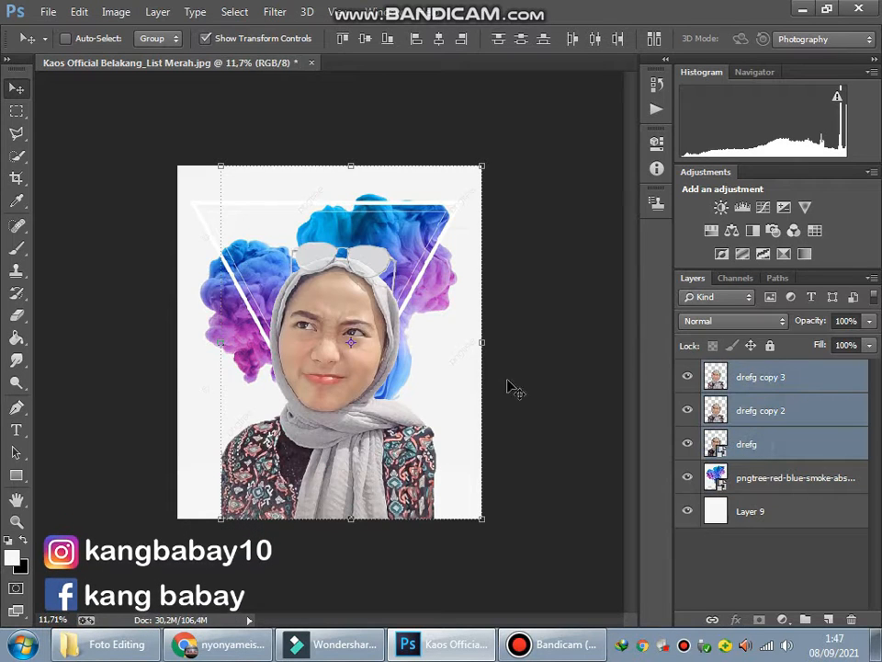
{"action": "left_click_drag", "start_coordinate": [380, 434], "coordinate": [383, 375]}
{"action": "left_click", "coordinate": [796, 478]}
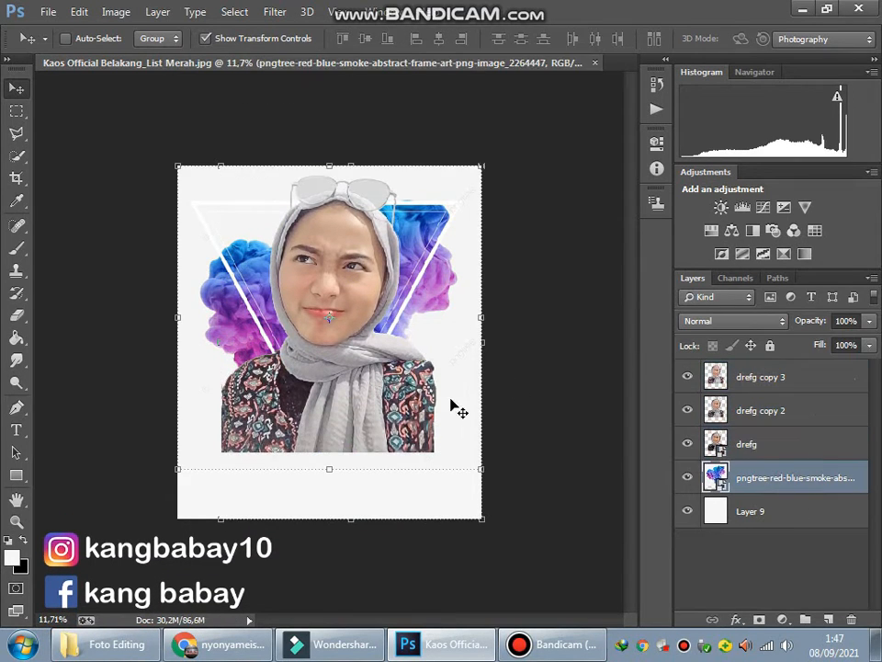
{"action": "left_click_drag", "start_coordinate": [457, 408], "coordinate": [408, 416]}
{"action": "left_click", "coordinate": [761, 377]}
{"action": "key", "text": "ctrl+t"}
{"action": "key", "text": "ctrl+z"}
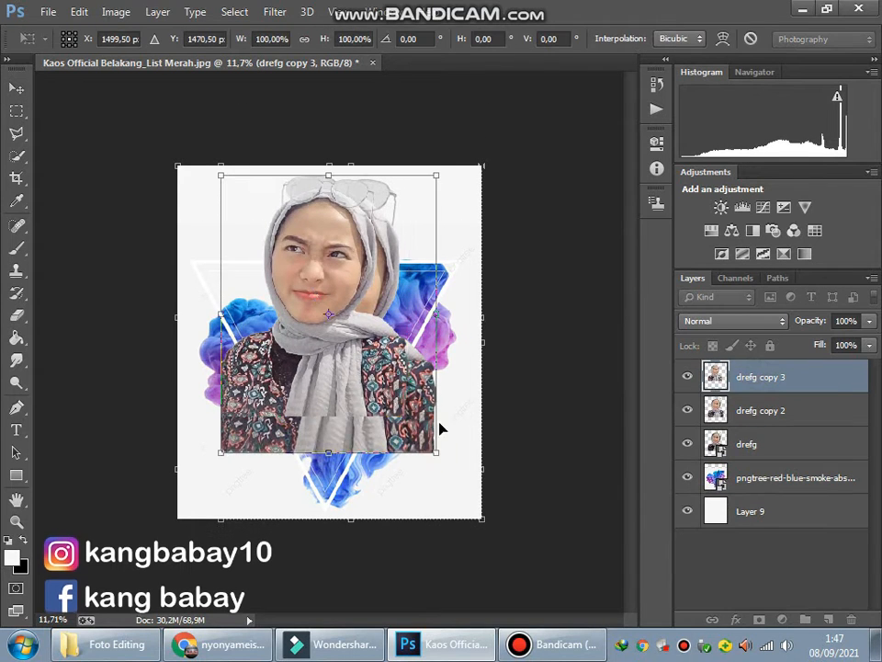
{"action": "key", "text": "Return"}
- Scale the three portrait layers together to about 85%, position them over the smoke triangle and apply the transformation
{"action": "left_click", "coordinate": [746, 444], "text": "shift"}
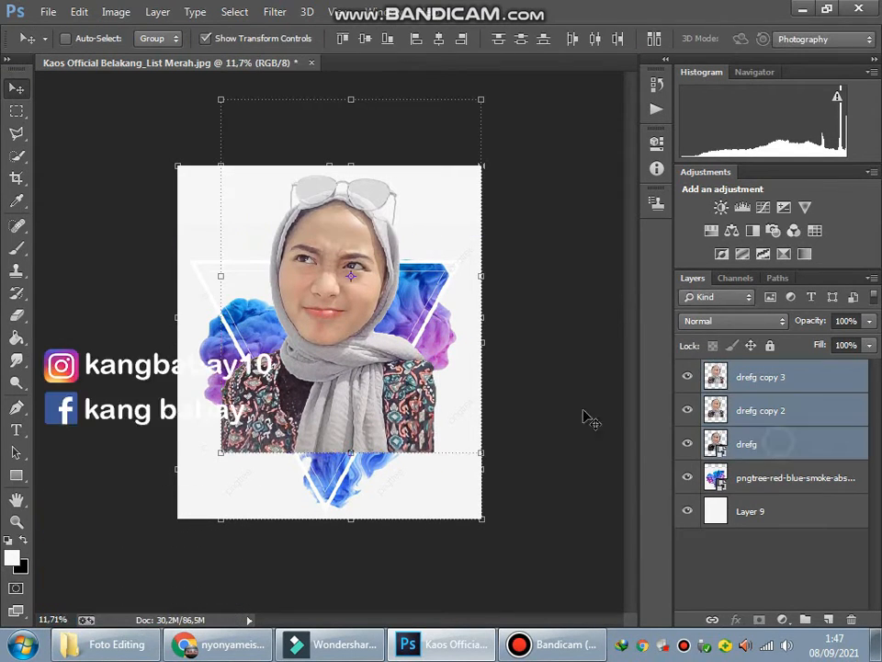
{"action": "left_click_drag", "start_coordinate": [479, 452], "coordinate": [439, 397]}
{"action": "left_click_drag", "start_coordinate": [388, 352], "coordinate": [399, 407]}
{"action": "left_click", "coordinate": [16, 88]}
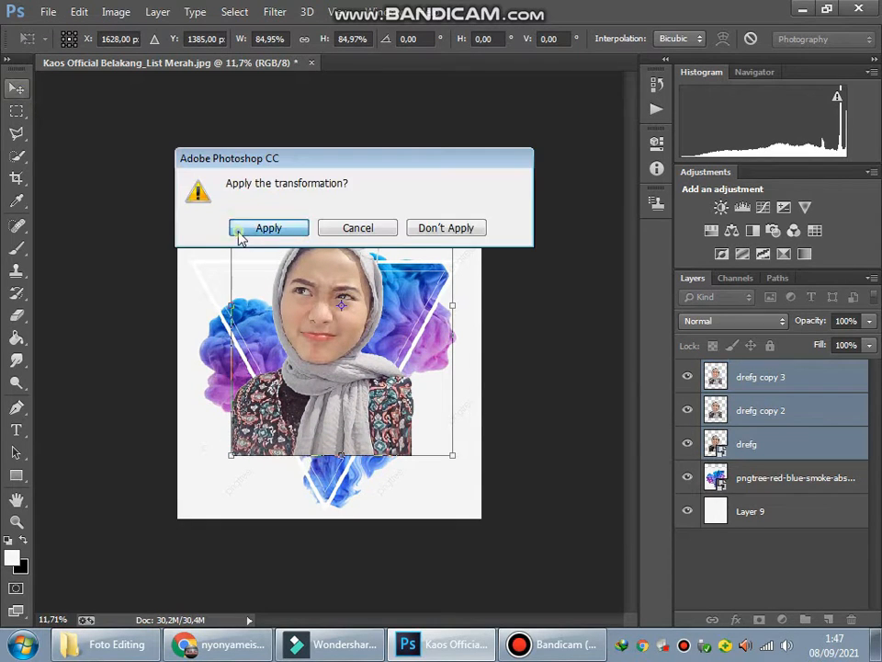
{"action": "left_click", "coordinate": [259, 228]}
- Duplicate the smoke frame layer, move the copy above the portrait layers and lower its opacity to 58%
{"action": "left_click", "coordinate": [753, 477]}
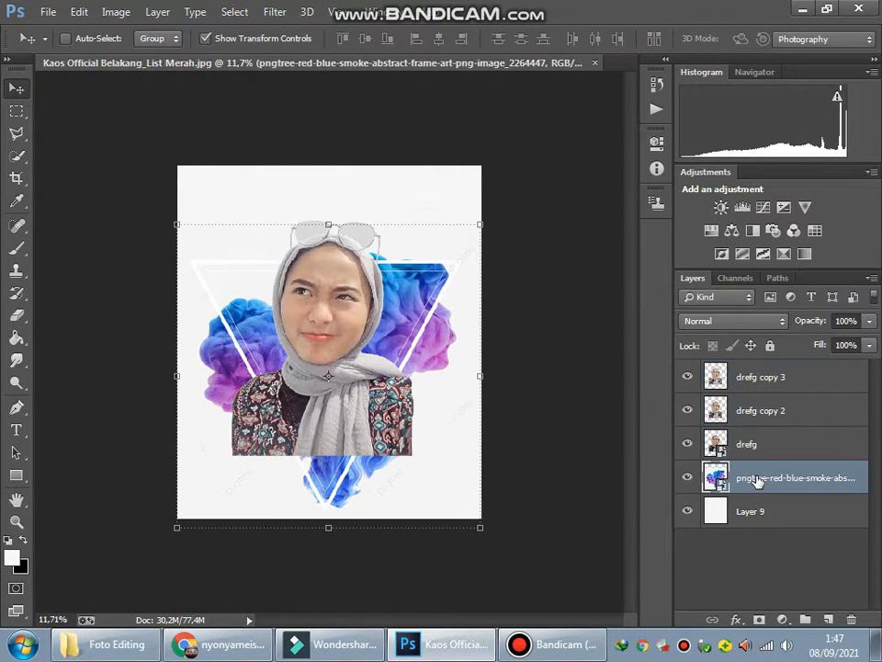
{"action": "key", "text": "ctrl+j"}
{"action": "left_click_drag", "start_coordinate": [754, 477], "coordinate": [773, 367]}
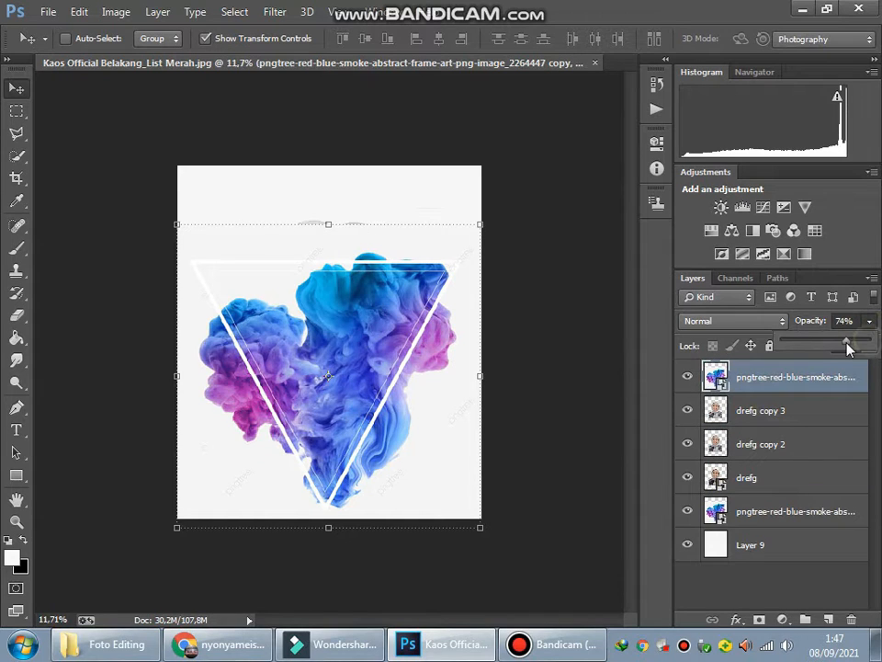
{"action": "left_click_drag", "start_coordinate": [847, 343], "coordinate": [833, 342]}
- Select the area inside the thin inner triangle of the smoke frame copy with the Polygonal Lasso, corner to corner
{"action": "left_click", "coordinate": [19, 136]}
{"action": "scroll", "coordinate": [290, 446], "scroll_direction": "up", "scroll_amount": 4}
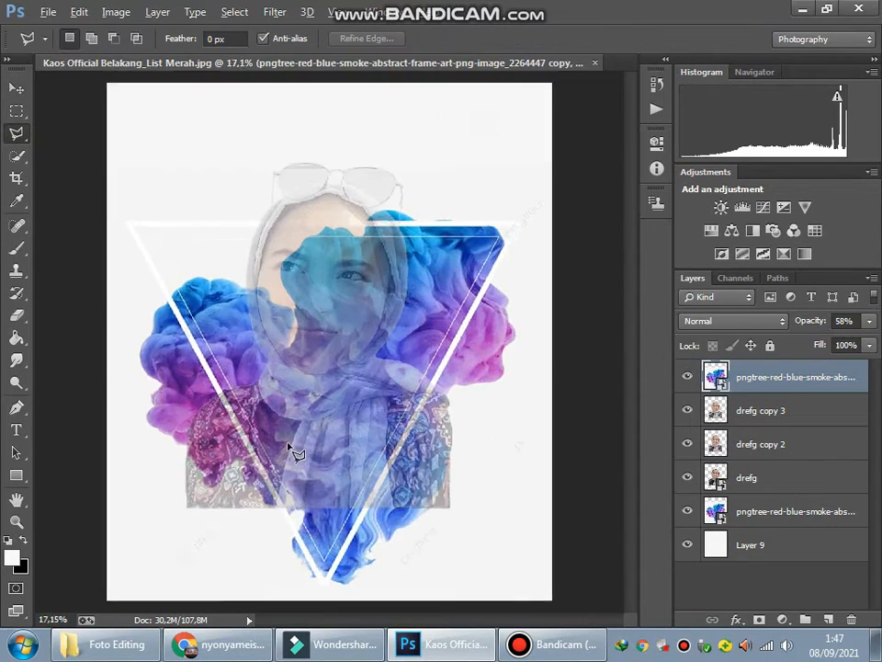
{"action": "scroll", "coordinate": [290, 449], "scroll_direction": "up", "scroll_amount": 5}
{"action": "scroll", "coordinate": [276, 315], "scroll_direction": "down", "scroll_amount": 3}
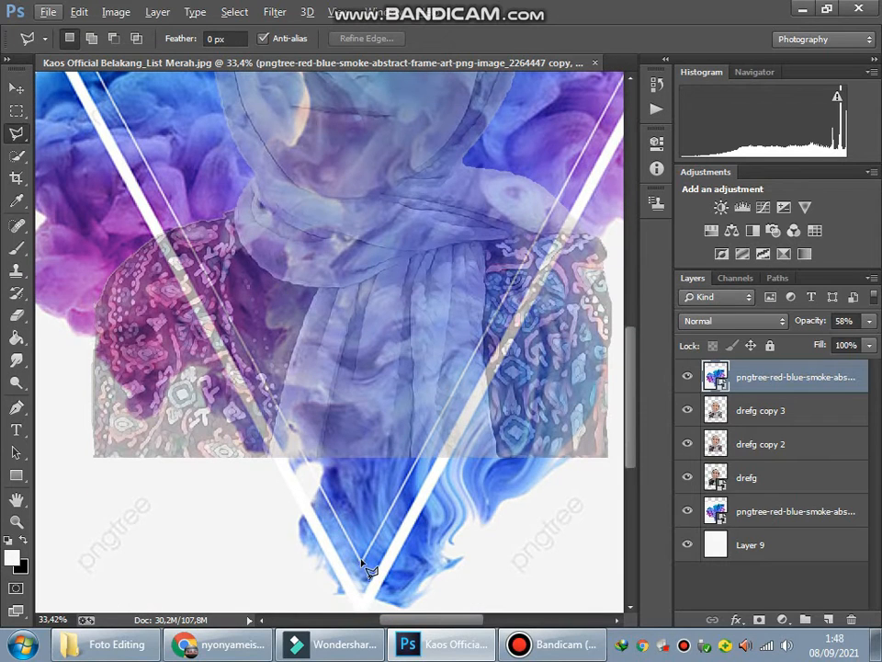
{"action": "scroll", "coordinate": [368, 570], "scroll_direction": "up", "scroll_amount": 10}
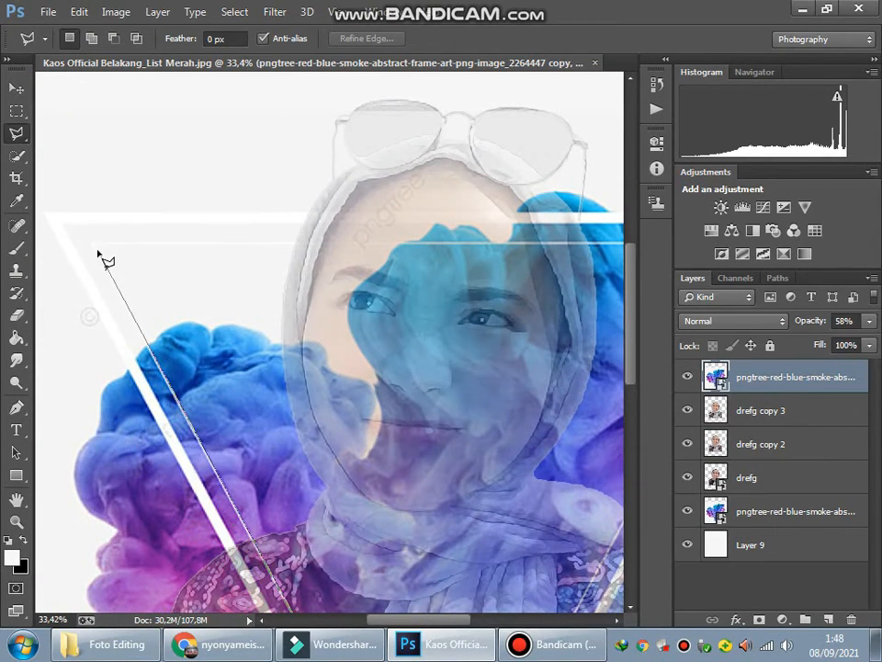
{"action": "scroll", "coordinate": [514, 256], "scroll_direction": "right", "scroll_amount": 5}
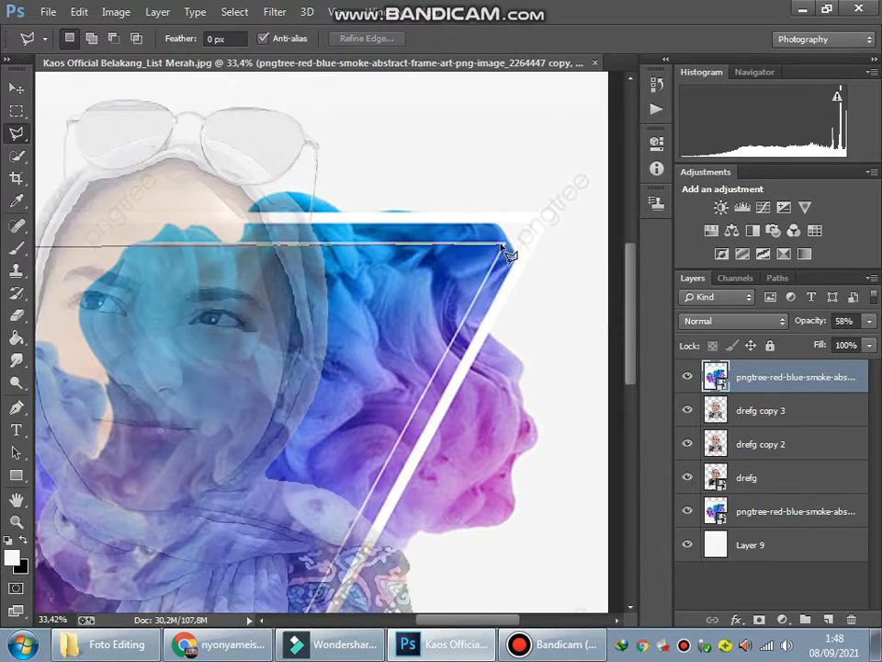
{"action": "scroll", "coordinate": [368, 472], "scroll_direction": "down", "scroll_amount": 9}
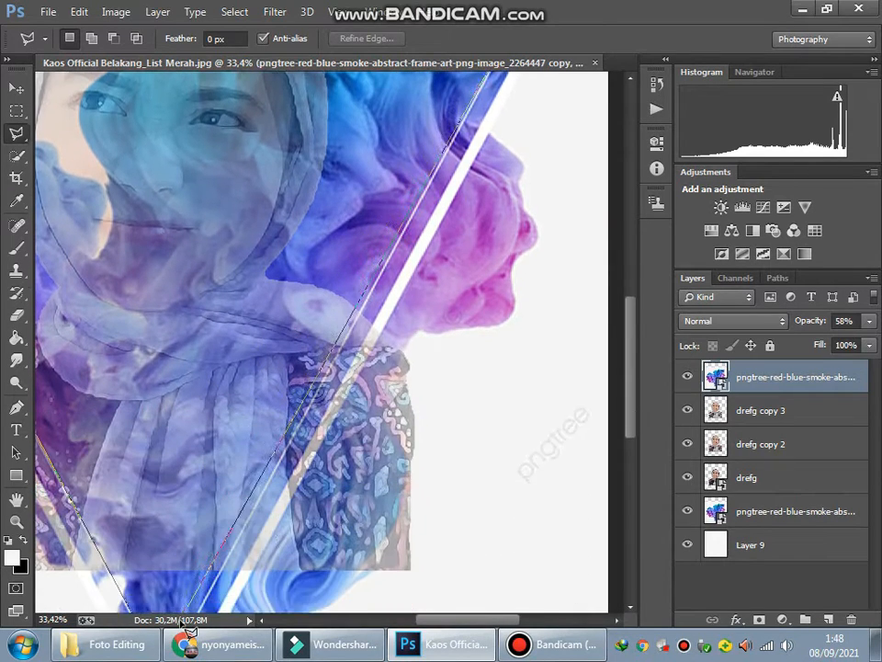
{"action": "double_click", "coordinate": [168, 539]}
- Rasterize the smoke frame copy and clear the selected area inside its inner triangle
{"action": "key", "text": "Delete"}
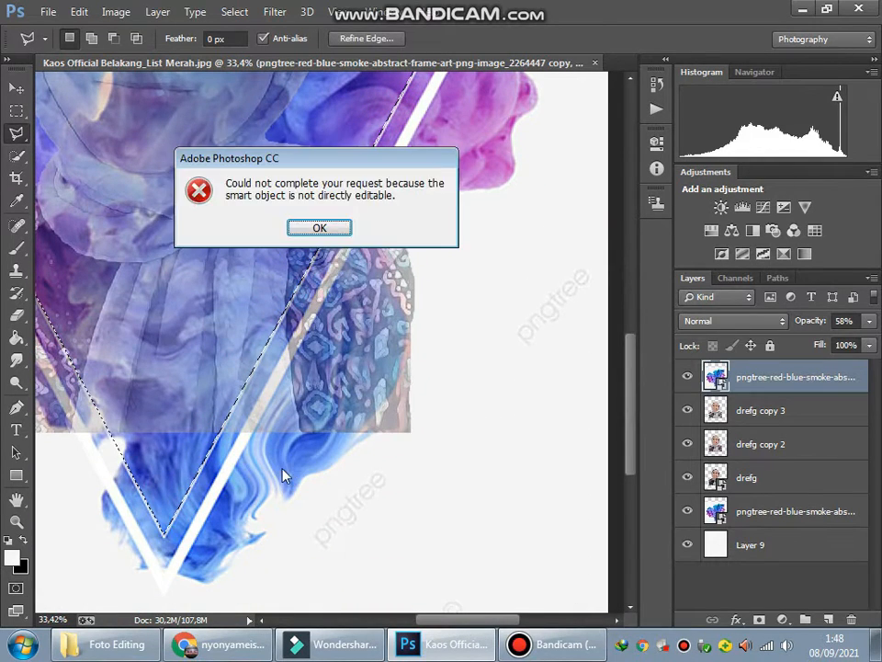
{"action": "left_click", "coordinate": [339, 229]}
{"action": "right_click", "coordinate": [20, 318]}
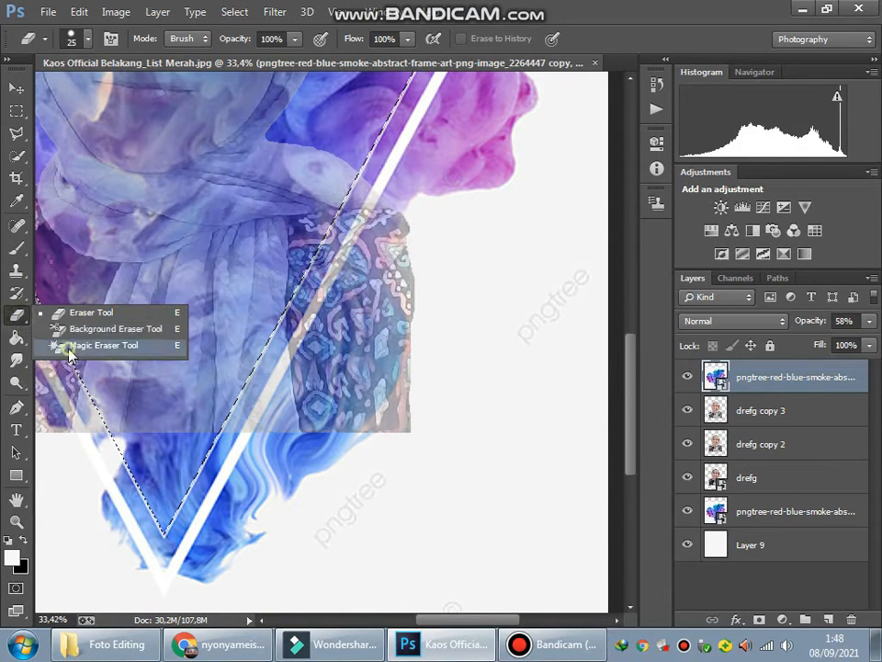
{"action": "left_click", "coordinate": [68, 347]}
{"action": "left_click", "coordinate": [136, 308]}
{"action": "left_click", "coordinate": [320, 232]}
{"action": "left_click", "coordinate": [324, 230]}
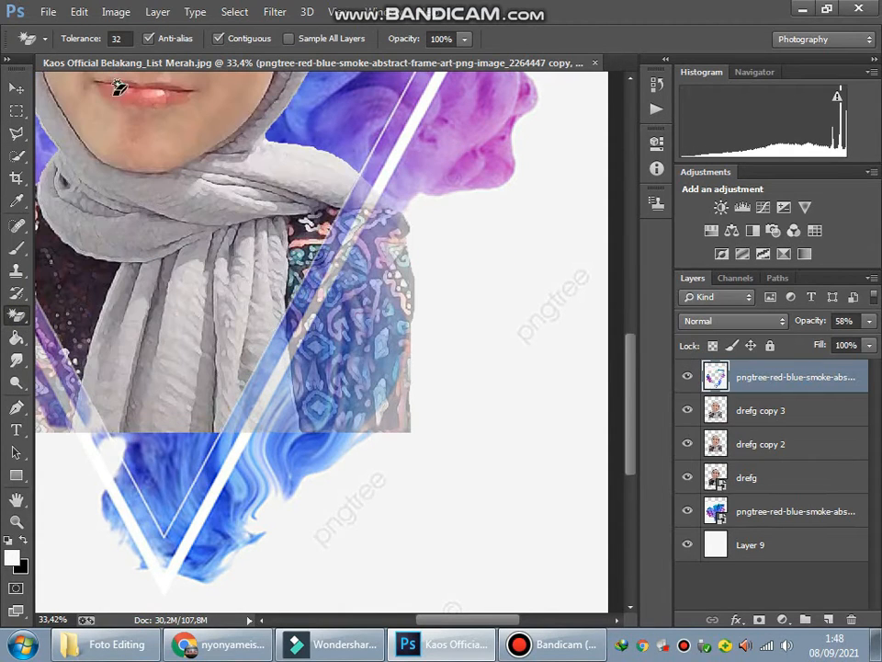
{"action": "key", "text": "v"}
- Erase the smoke frame copy over the forehead, headscarf and sunglasses with a 300 px eraser, then raise its opacity to 100%
{"action": "key", "text": "ctrl+0"}
{"action": "scroll", "coordinate": [339, 222], "scroll_direction": "up", "scroll_amount": 4}
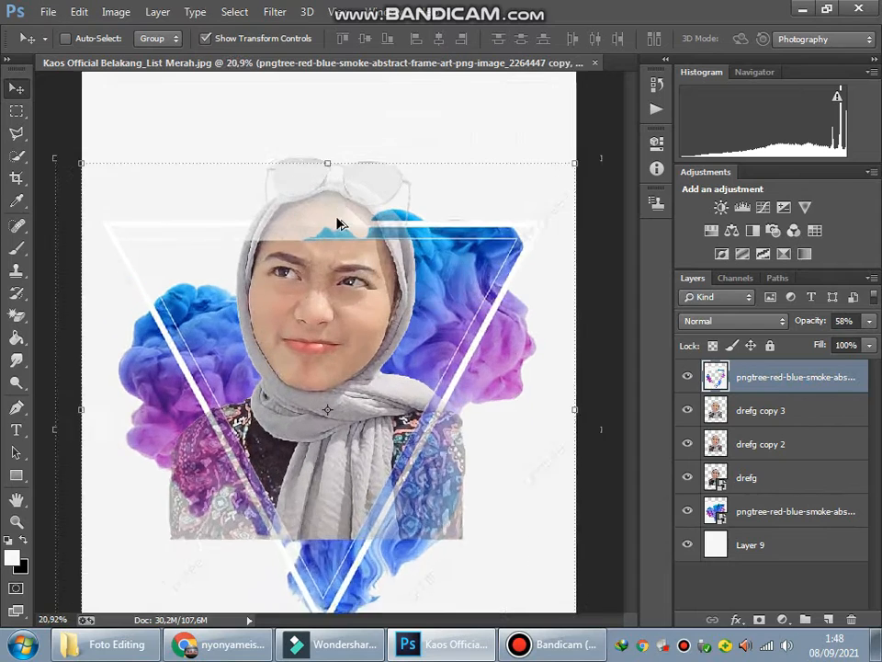
{"action": "right_click", "coordinate": [21, 315]}
{"action": "left_click", "coordinate": [65, 311]}
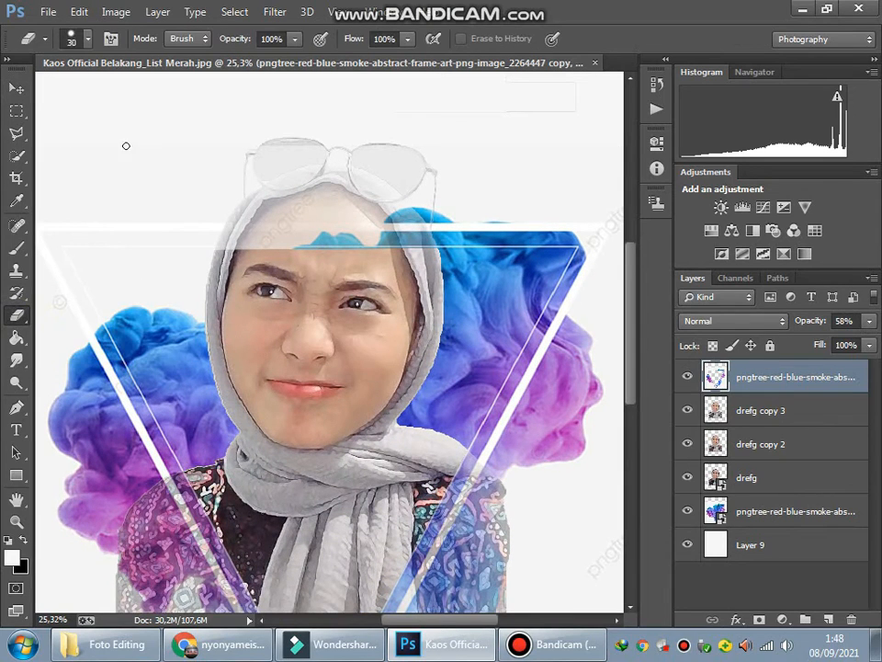
{"action": "left_click", "coordinate": [87, 38]}
{"action": "left_click", "coordinate": [342, 113]}
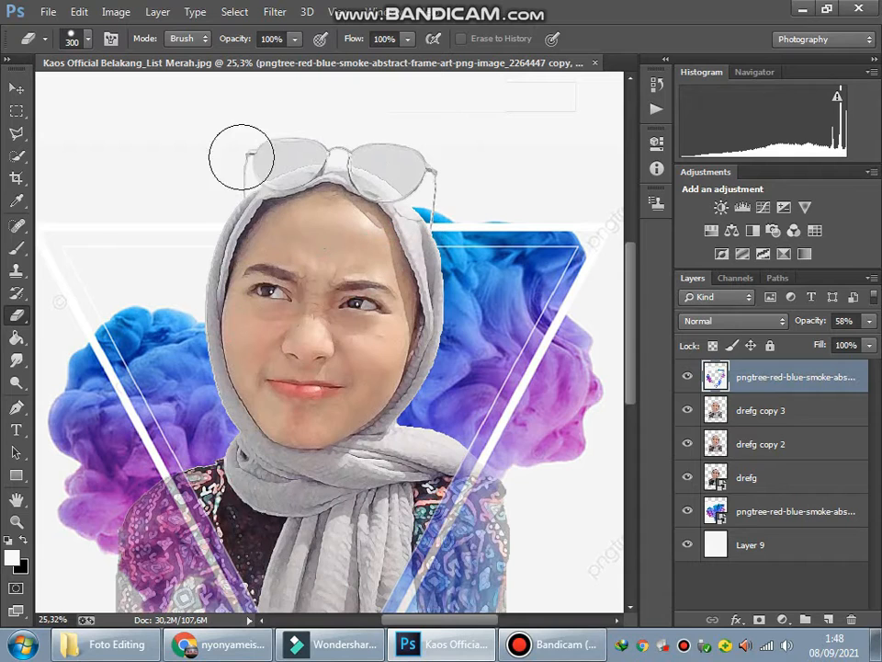
{"action": "key", "text": "v"}
{"action": "scroll", "coordinate": [428, 276], "scroll_direction": "down", "scroll_amount": 5}
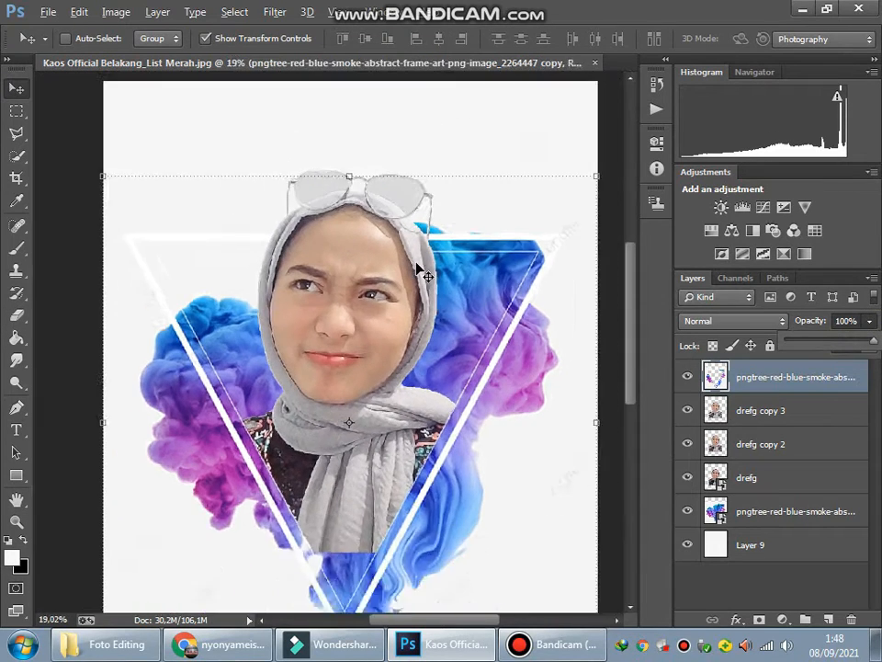
- Scale the three portrait layers together up to about 117% and reposition them within the smoke triangle
{"action": "left_click", "coordinate": [754, 416]}
{"action": "left_click", "coordinate": [759, 482], "text": "shift"}
{"action": "left_click_drag", "start_coordinate": [377, 410], "coordinate": [379, 448]}
{"action": "scroll", "coordinate": [379, 448], "scroll_direction": "down", "scroll_amount": 2}
{"action": "left_click_drag", "start_coordinate": [457, 190], "coordinate": [483, 137]}
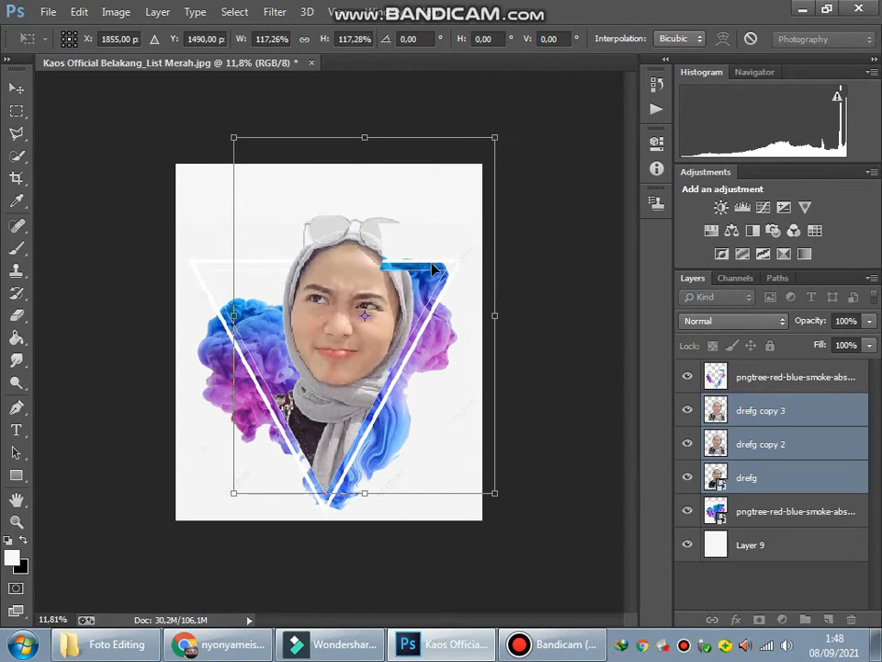
{"action": "mouse_move", "coordinate": [404, 364]}
{"action": "left_mouse_down"}
{"action": "mouse_move", "coordinate": [388, 348]}
{"action": "mouse_move", "coordinate": [388, 367]}
{"action": "left_mouse_up"}
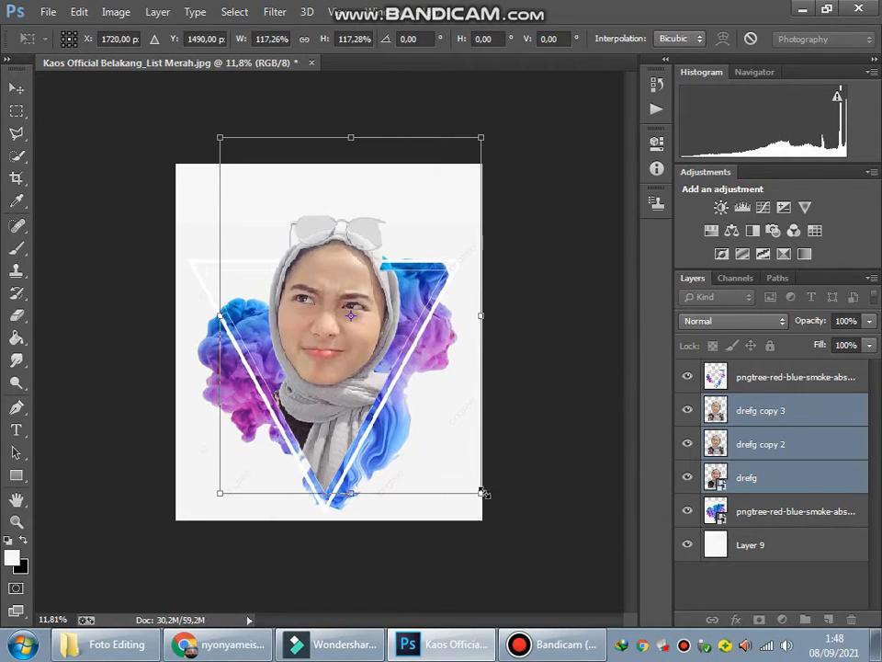
{"action": "mouse_move", "coordinate": [484, 496]}
{"action": "left_mouse_down"}
{"action": "mouse_move", "coordinate": [498, 508]}
{"action": "mouse_move", "coordinate": [483, 493]}
{"action": "left_mouse_up"}
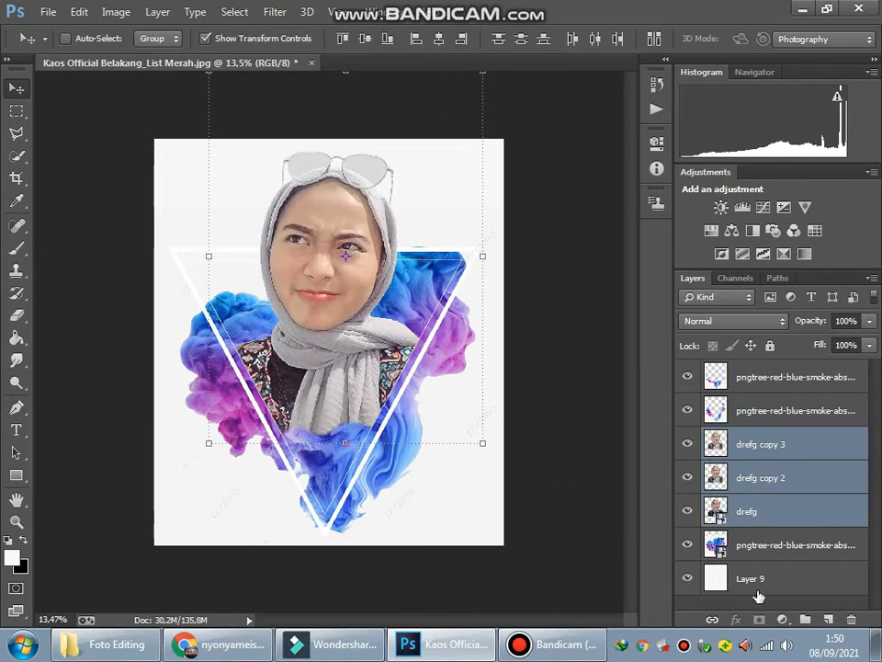
- Add the portrait subject's username as a text layer near the lower smoke, in a blue sampled from the smoke
{"action": "left_click", "coordinate": [759, 598]}
{"action": "scroll", "coordinate": [283, 319], "scroll_direction": "up", "scroll_amount": 1}
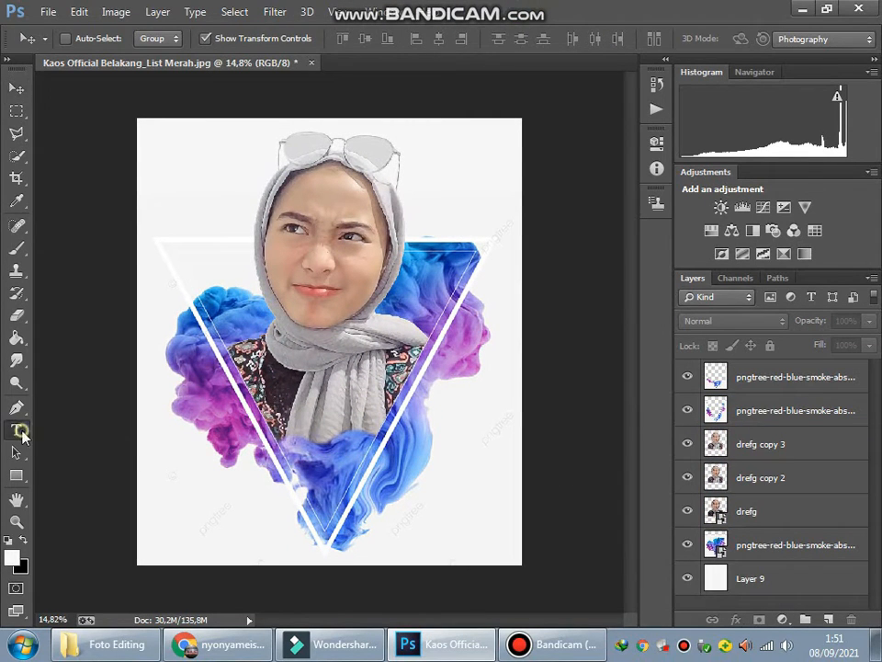
{"action": "left_click", "coordinate": [20, 432]}
{"action": "left_click", "coordinate": [183, 482]}
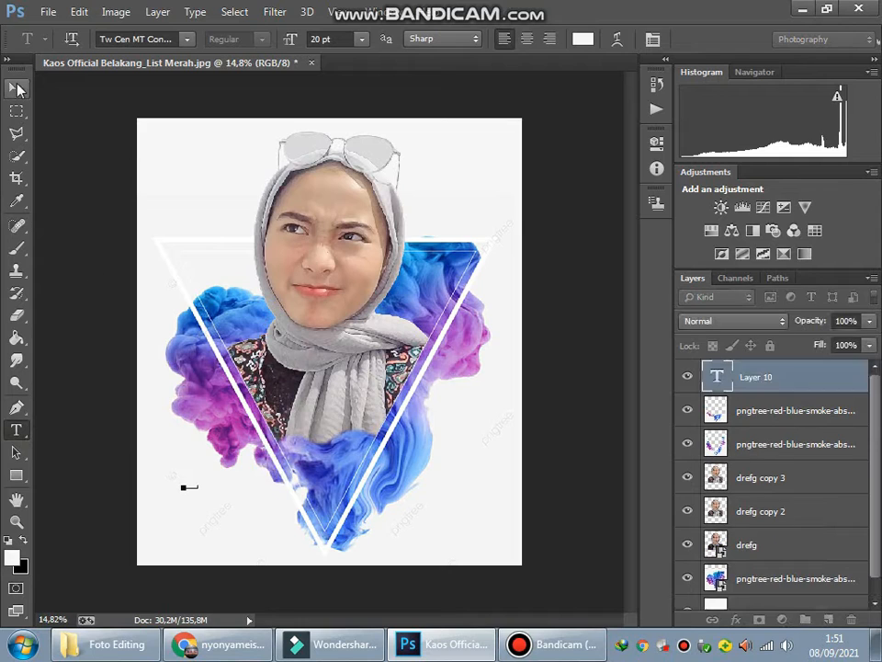
{"action": "left_click", "coordinate": [582, 38]}
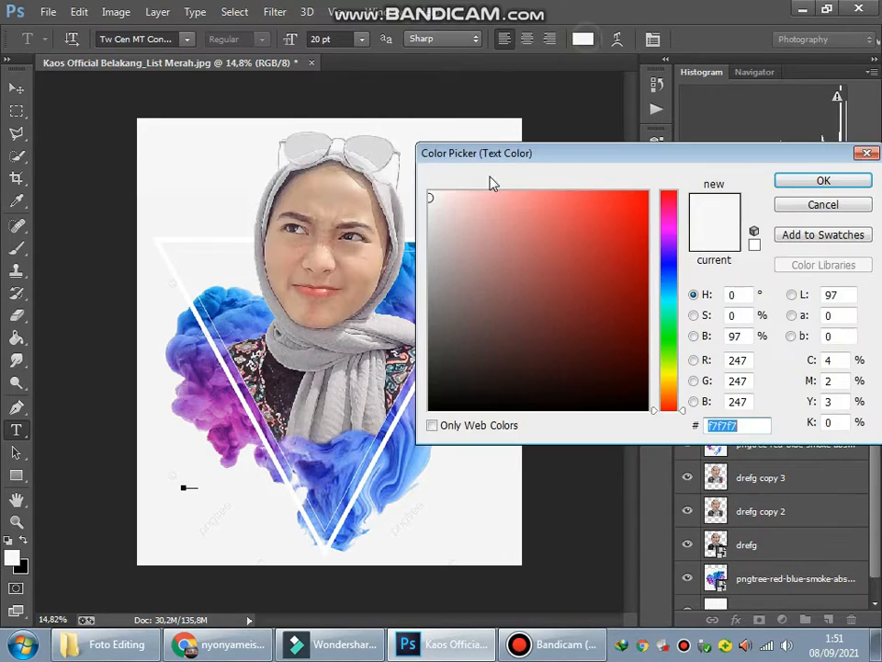
{"action": "left_click", "coordinate": [227, 307]}
{"action": "left_click", "coordinate": [796, 181]}
{"action": "left_click", "coordinate": [16, 87]}
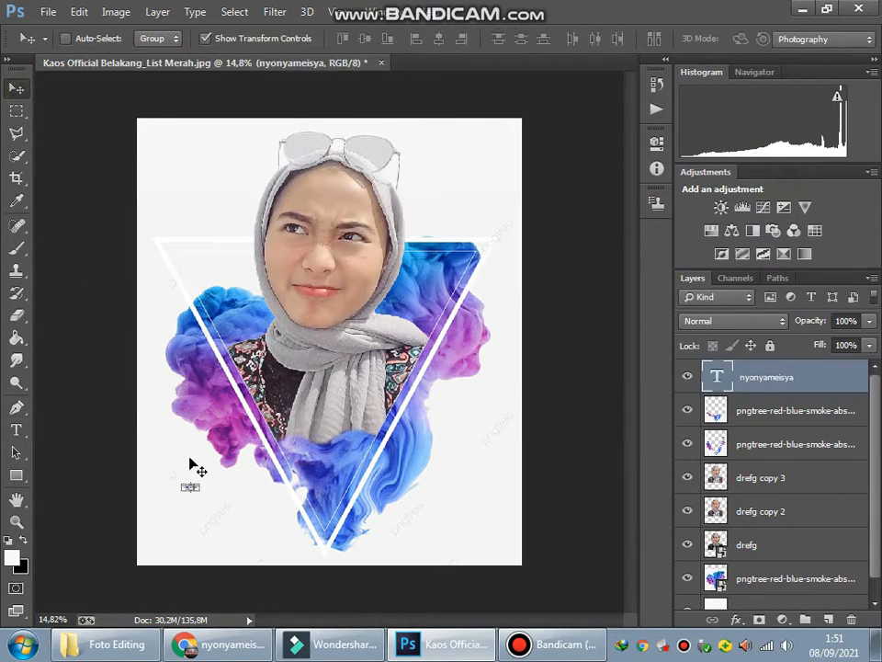
- Scale the username text up to about 1949% so it spans the lower smoke triangle, and apply the transformation
{"action": "left_click_drag", "start_coordinate": [197, 483], "coordinate": [441, 322]}
{"action": "left_click", "coordinate": [15, 431]}
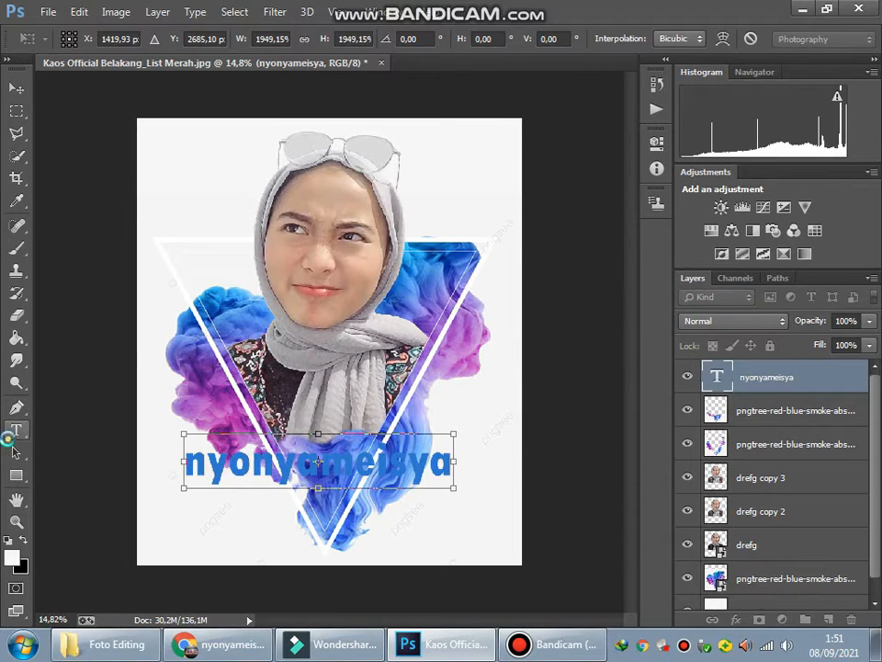
{"action": "left_click", "coordinate": [269, 228]}
- Try the Viner Hand ITC and Vivaldi fonts on the username text
{"action": "left_click", "coordinate": [187, 38]}
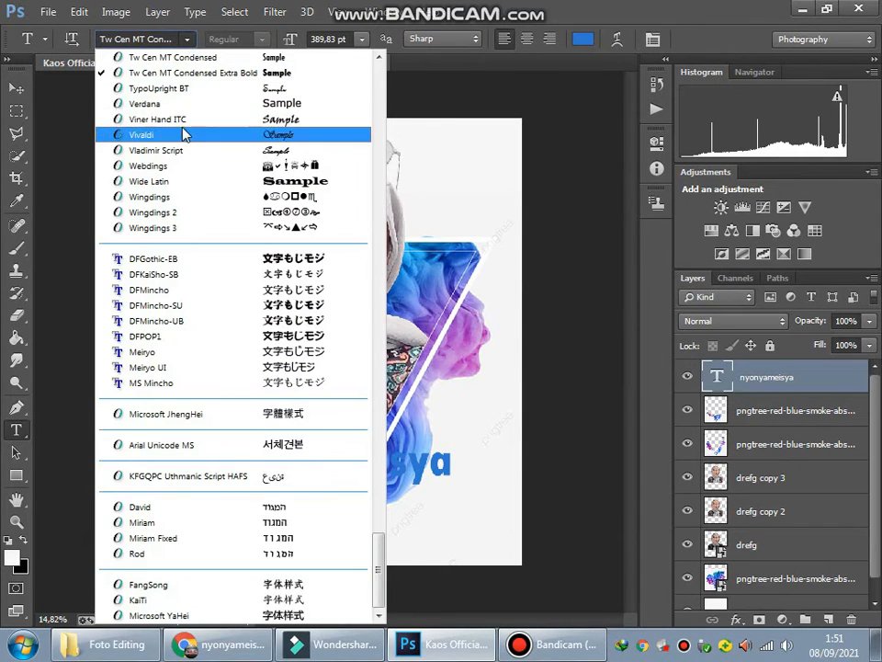
{"action": "left_click", "coordinate": [180, 123]}
{"action": "left_click", "coordinate": [187, 39]}
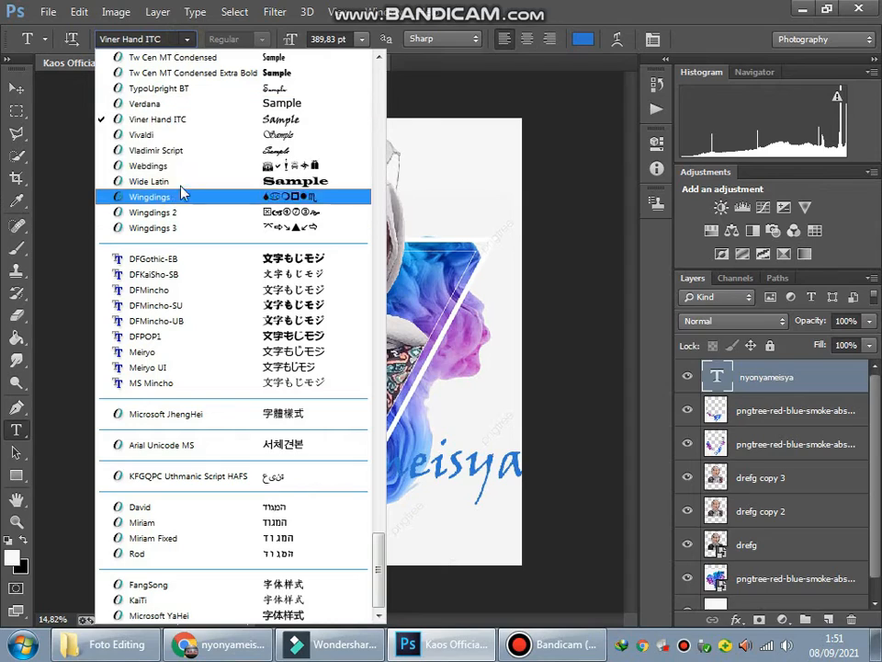
{"action": "left_click", "coordinate": [198, 136]}
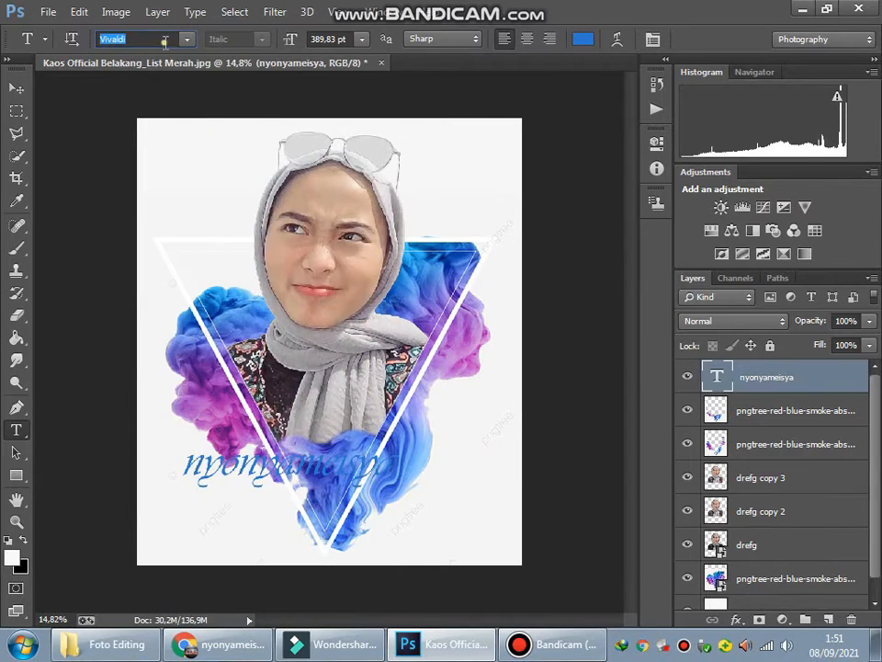
- Set the username text's font to Shelter_PersonalUseOnly
{"action": "left_click", "coordinate": [186, 38]}
{"action": "scroll", "coordinate": [193, 179], "scroll_direction": "up", "scroll_amount": 10}
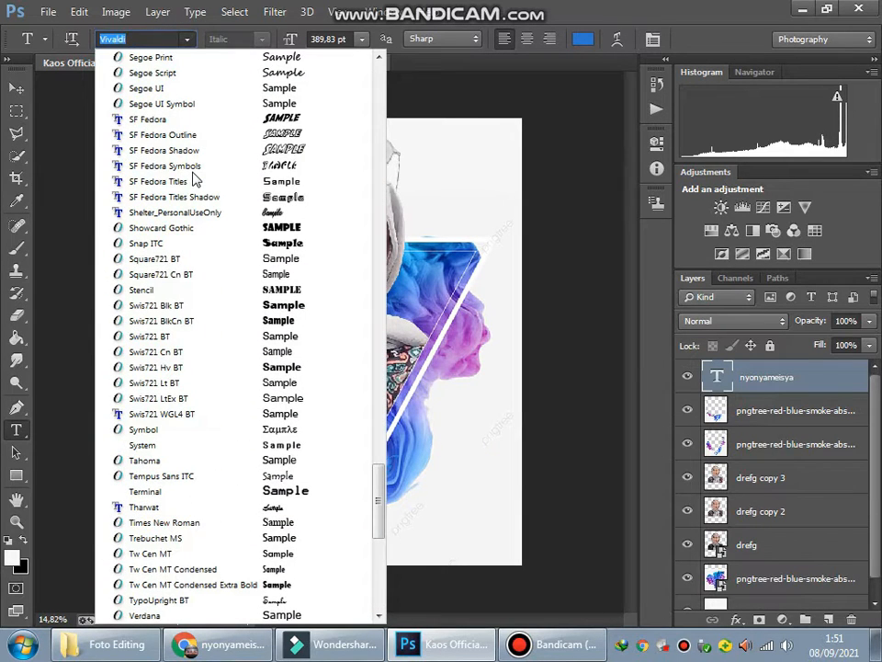
{"action": "left_click", "coordinate": [211, 213]}
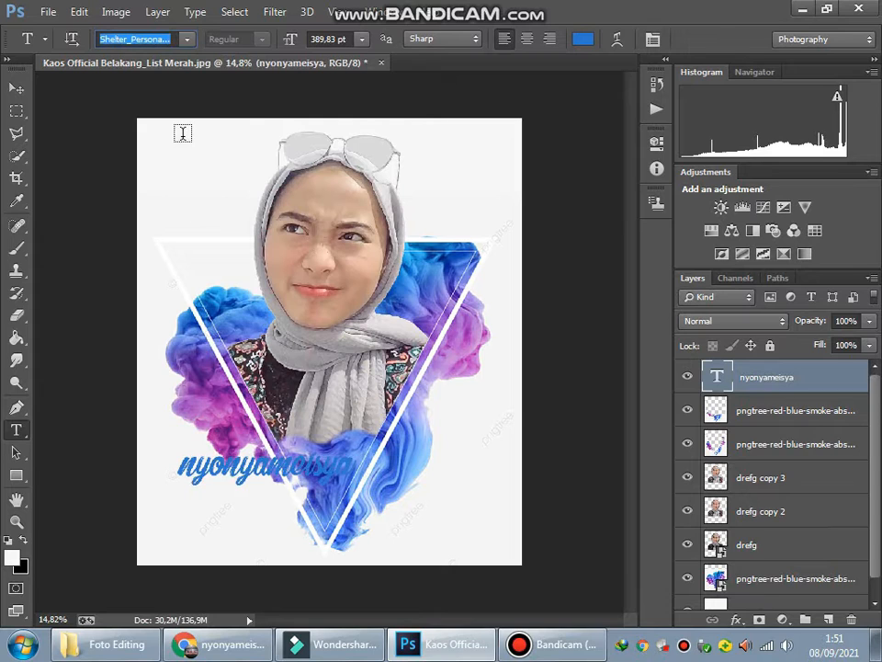
- Scale the username text to about 178%, shift it down over the triangle's lower part and apply the transformation
{"action": "left_click", "coordinate": [16, 87]}
{"action": "key", "text": "ctrl+t"}
{"action": "left_click_drag", "start_coordinate": [354, 433], "coordinate": [496, 399]}
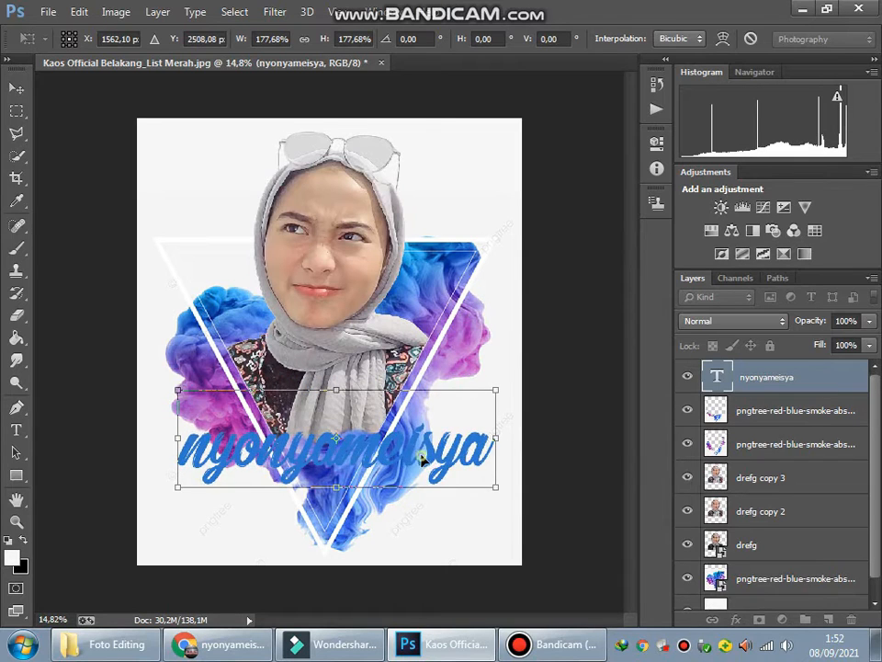
{"action": "left_click_drag", "start_coordinate": [421, 470], "coordinate": [422, 484]}
{"action": "key", "text": "v"}
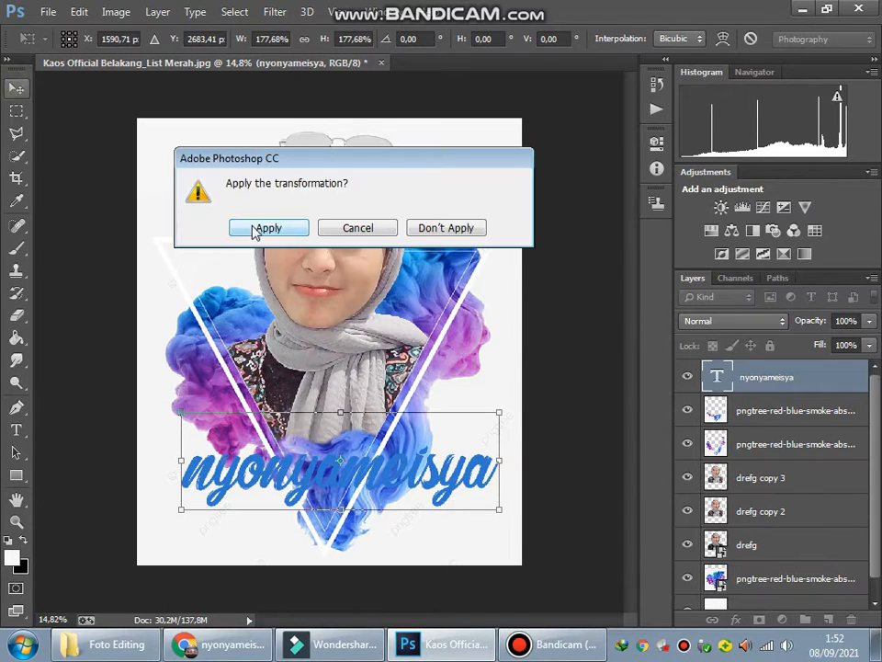
{"action": "left_click", "coordinate": [266, 229]}
- Add a Drop Shadow to the username text layer with distance 10 px and size 5 px
{"action": "right_click", "coordinate": [730, 369]}
{"action": "left_click", "coordinate": [460, 124]}
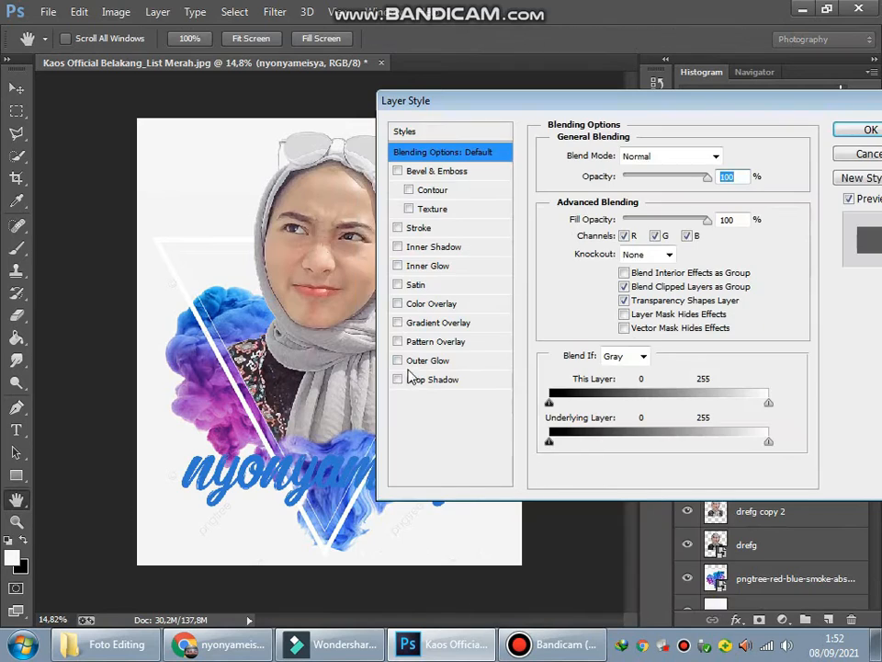
{"action": "left_click", "coordinate": [418, 384]}
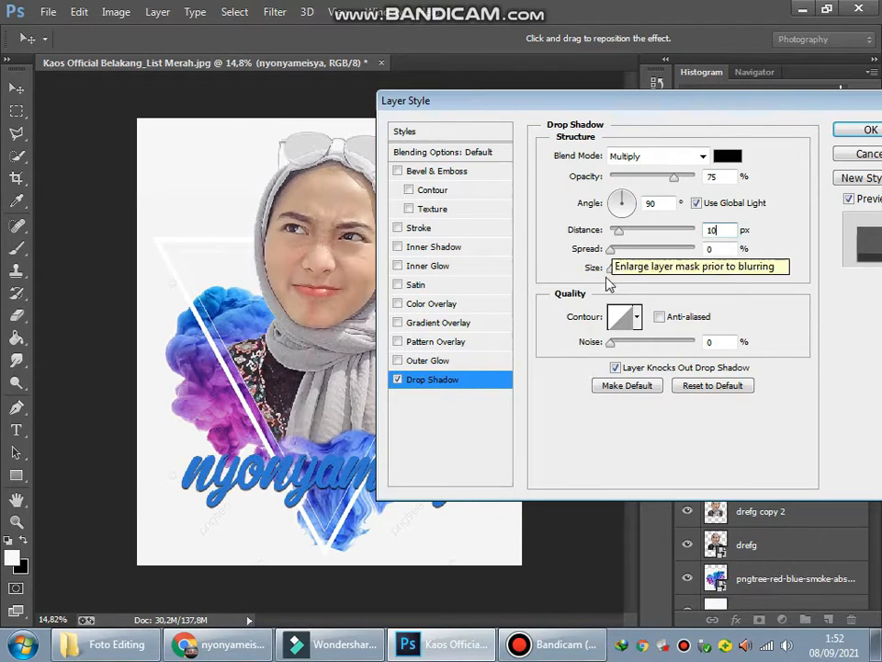
{"action": "left_click_drag", "start_coordinate": [611, 267], "coordinate": [621, 270]}
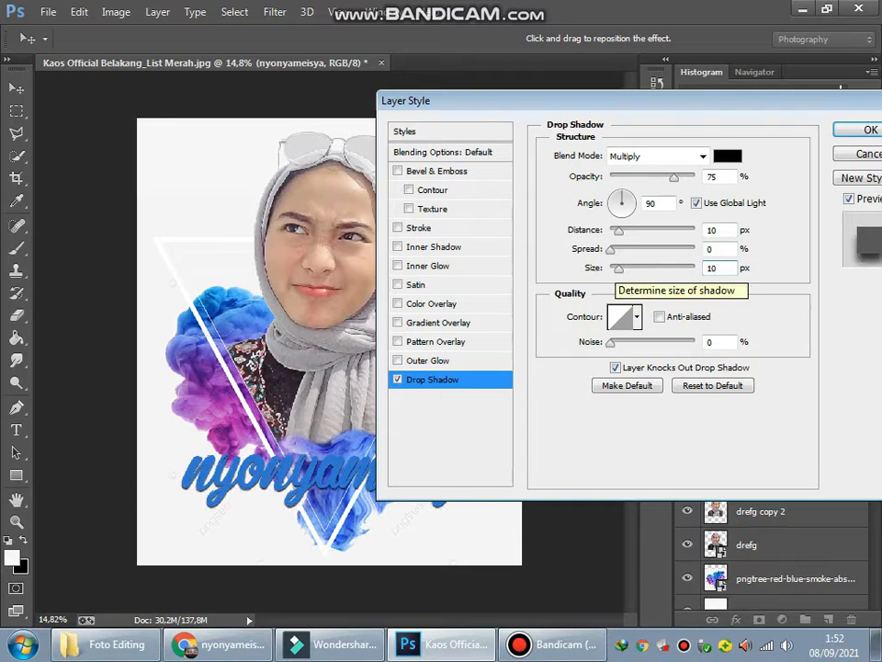
{"action": "key", "text": "BackSpace"}
{"action": "key", "text": "BackSpace"}
- Add a Color Overlay to the username text in magenta a52ba3 sampled from the smoke, and apply the layer style
{"action": "left_click", "coordinate": [397, 304]}
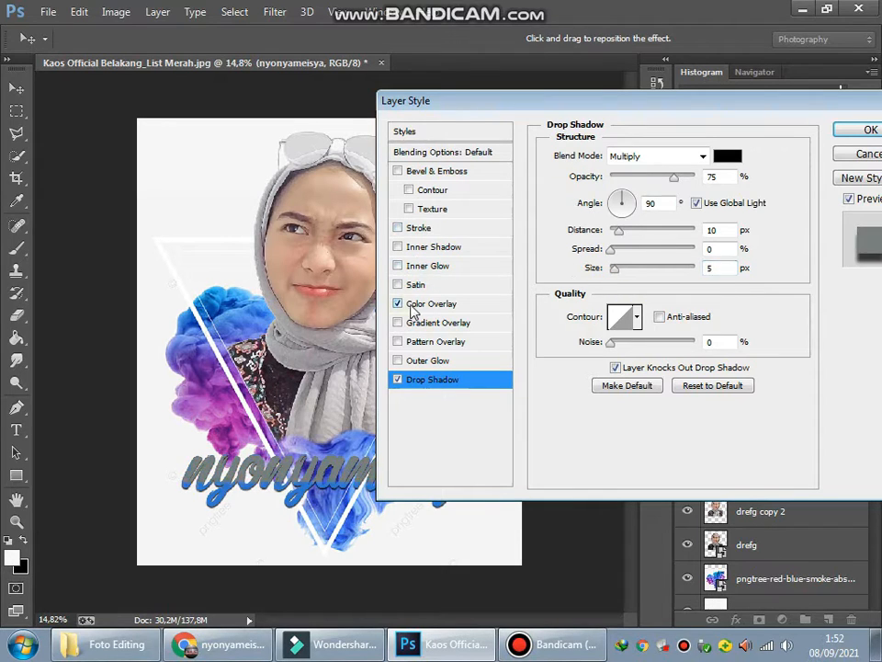
{"action": "left_click", "coordinate": [431, 304]}
{"action": "left_click", "coordinate": [727, 154]}
{"action": "left_click", "coordinate": [218, 393]}
{"action": "left_click", "coordinate": [219, 418]}
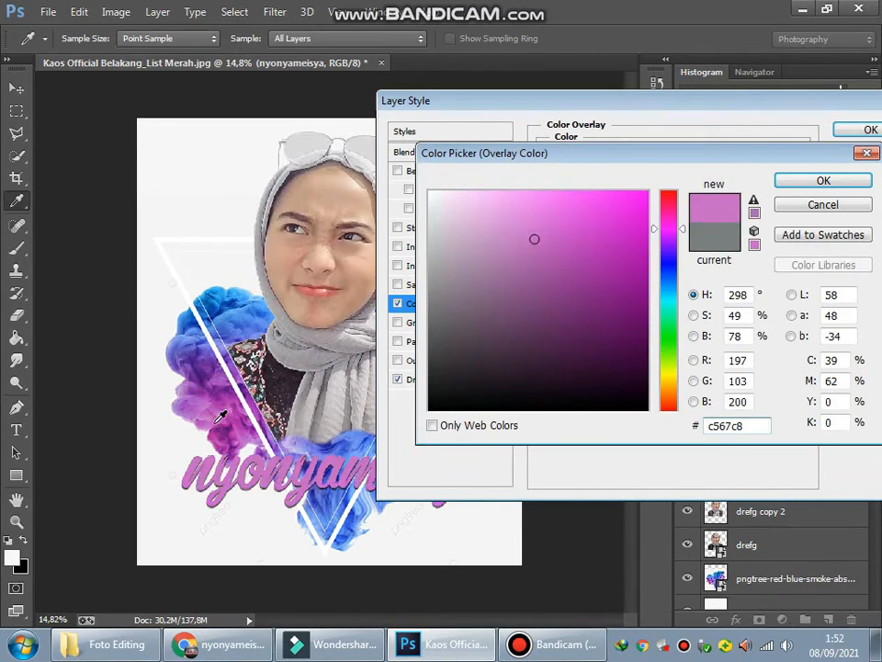
{"action": "left_click", "coordinate": [229, 428]}
{"action": "left_click", "coordinate": [232, 424]}
{"action": "left_click", "coordinate": [231, 421]}
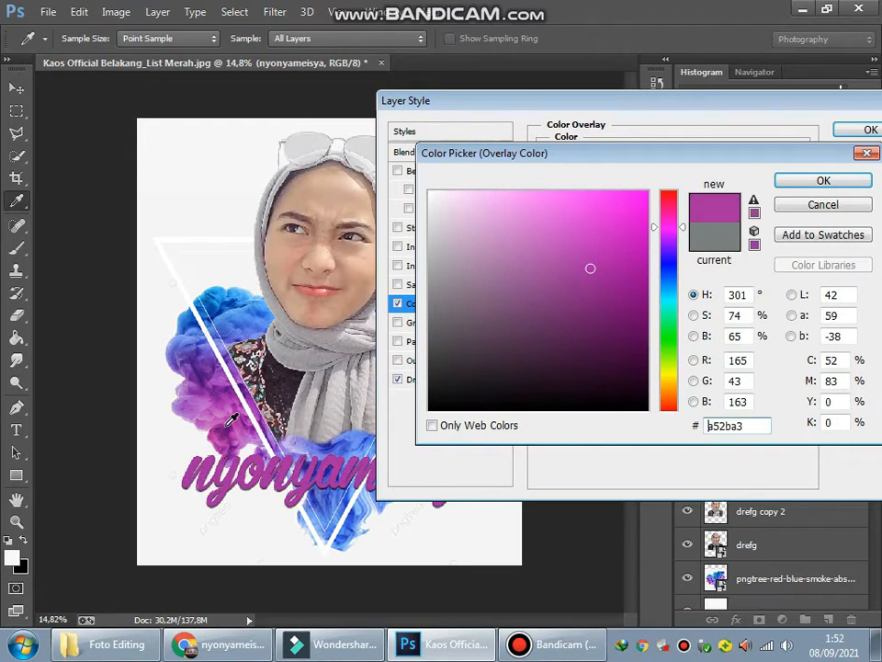
{"action": "left_click", "coordinate": [823, 185]}
{"action": "left_click", "coordinate": [860, 130]}
- Add a new empty layer above the username text layer and collapse the text layer's effects list
{"action": "scroll", "coordinate": [723, 386], "scroll_direction": "down", "scroll_amount": 3}
{"action": "left_click", "coordinate": [751, 586]}
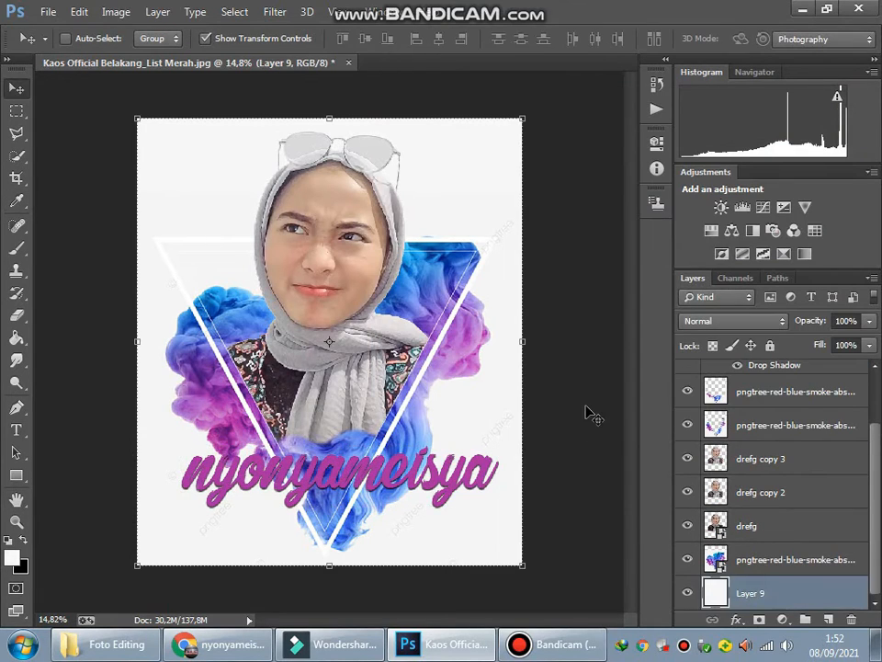
{"action": "left_click", "coordinate": [776, 399]}
{"action": "scroll", "coordinate": [777, 418], "scroll_direction": "up", "scroll_amount": 2}
{"action": "left_click", "coordinate": [765, 379]}
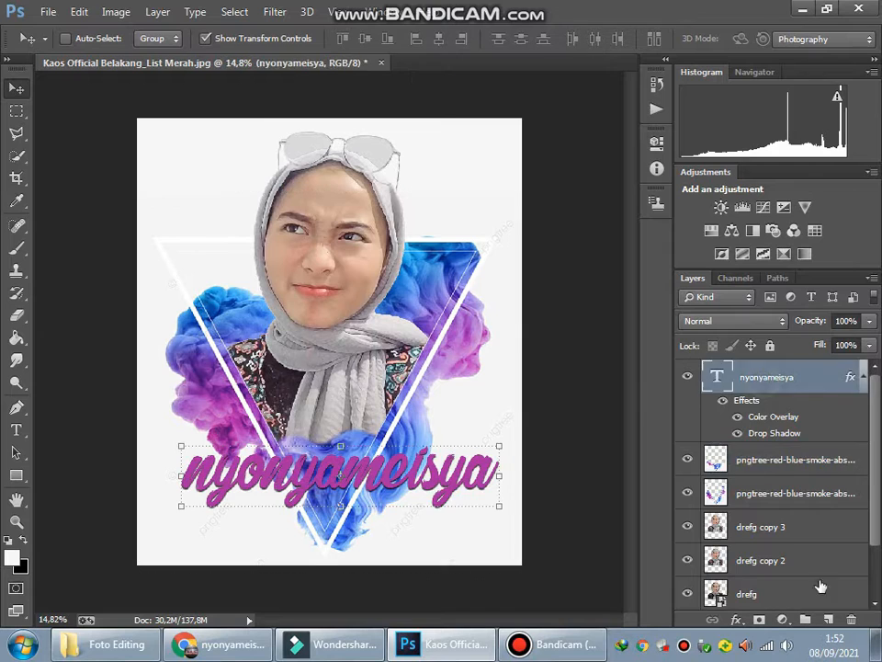
{"action": "left_click", "coordinate": [828, 619]}
{"action": "left_click", "coordinate": [863, 410]}
{"action": "scroll", "coordinate": [510, 338], "scroll_direction": "down", "scroll_amount": 3}
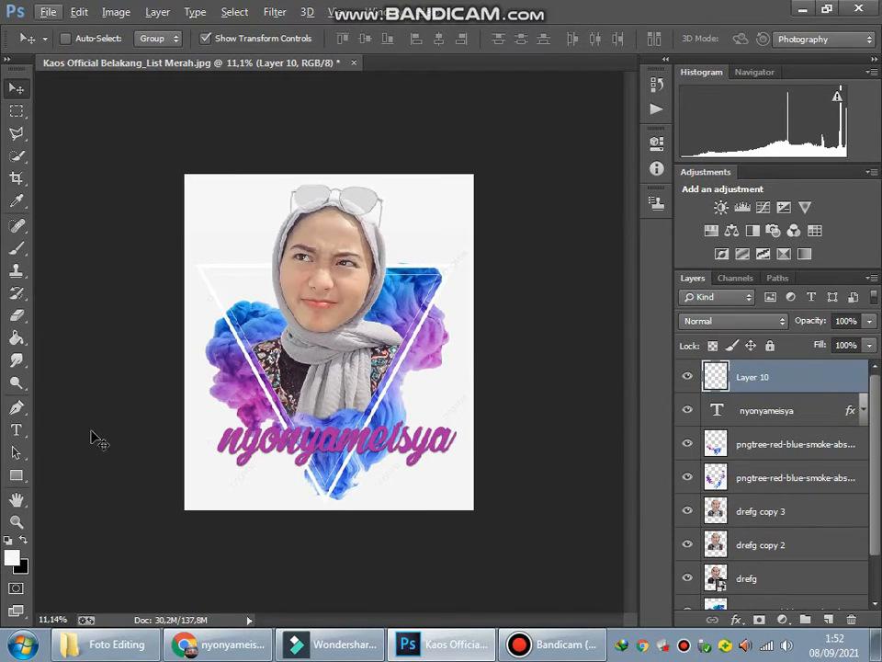
- Paint purple b774cd sampled from the smoke over the canvas's upper corners and edge with a soft 2100 px brush
{"action": "left_click", "coordinate": [18, 268]}
{"action": "left_click", "coordinate": [12, 556]}
{"action": "left_click", "coordinate": [231, 388]}
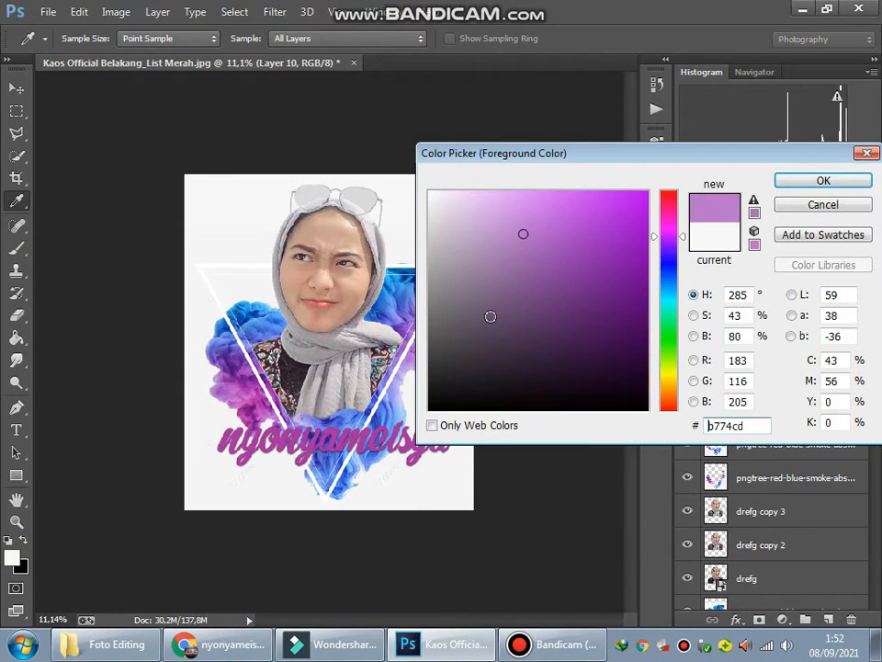
{"action": "left_click", "coordinate": [818, 181]}
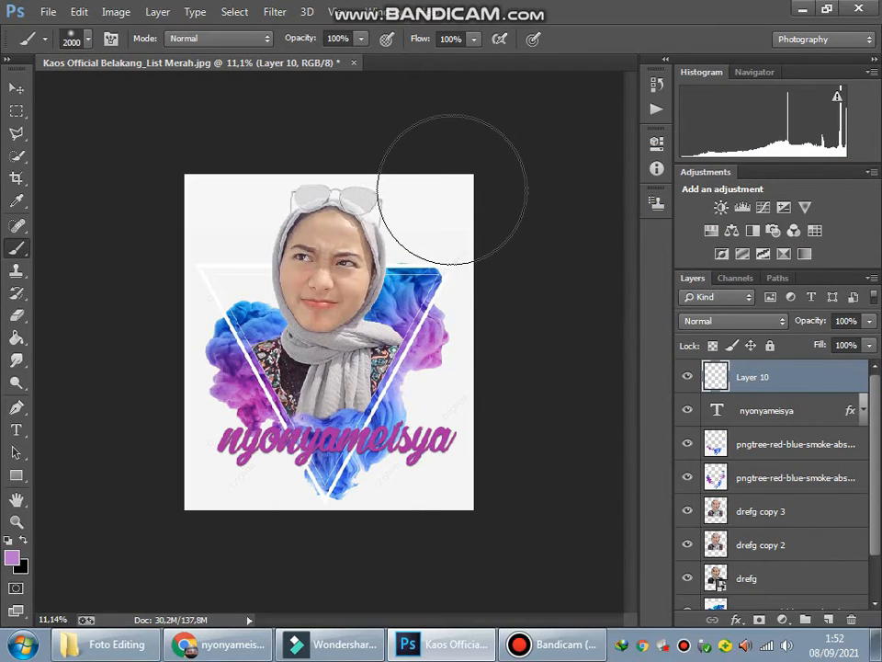
{"action": "key", "text": "bracketright"}
{"action": "left_click", "coordinate": [217, 154]}
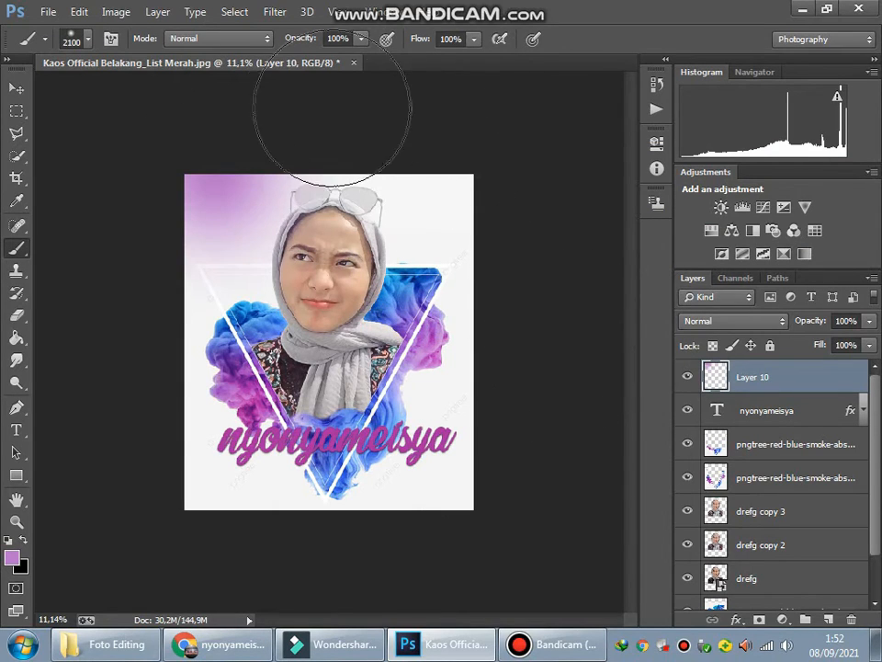
{"action": "left_click", "coordinate": [224, 166]}
{"action": "left_click", "coordinate": [437, 136]}
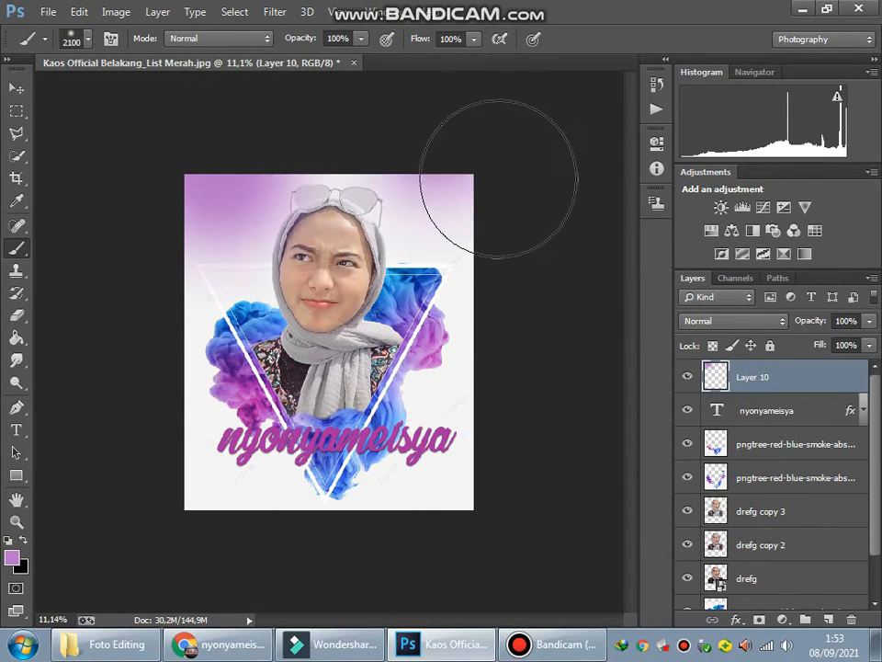
{"action": "left_click_drag", "start_coordinate": [480, 193], "coordinate": [396, 111]}
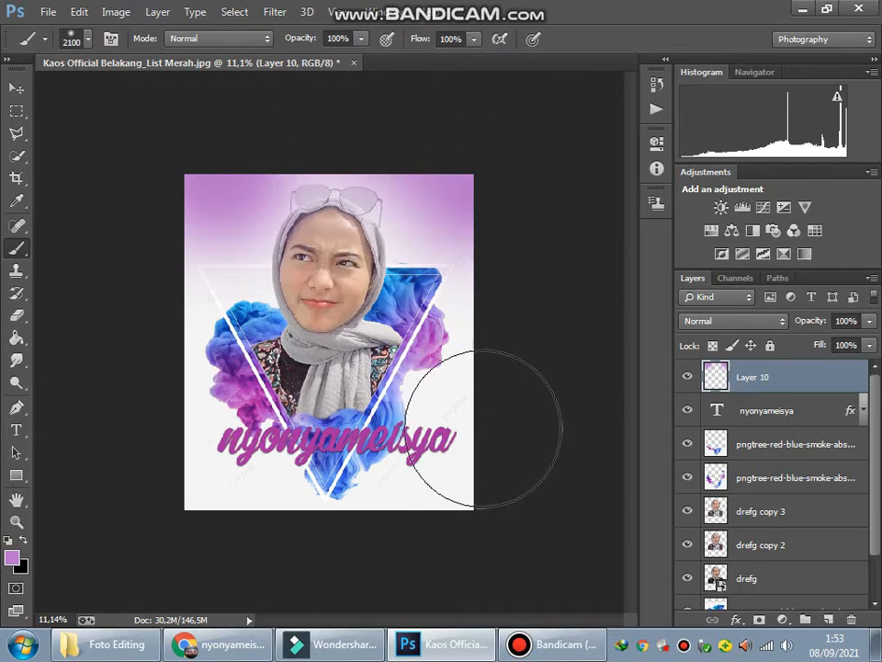
- Paint blue sampled from the smoke over the lower and left parts of the canvas on the new layer
{"action": "left_click", "coordinate": [12, 557]}
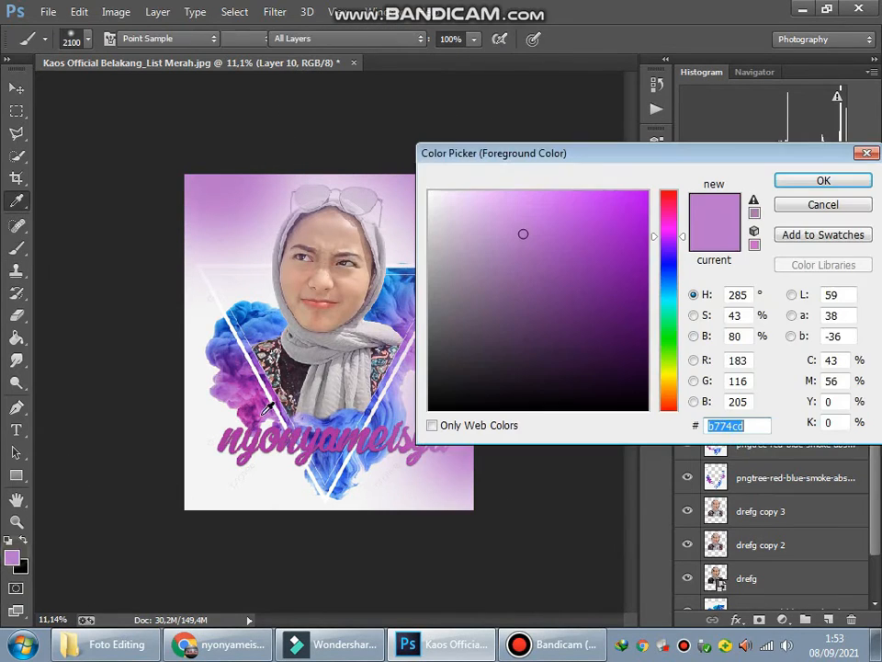
{"action": "left_click", "coordinate": [263, 325]}
{"action": "left_click", "coordinate": [788, 187]}
{"action": "mouse_move", "coordinate": [345, 493]}
{"action": "left_mouse_down"}
{"action": "mouse_move", "coordinate": [231, 486]}
{"action": "mouse_move", "coordinate": [191, 444]}
{"action": "mouse_move", "coordinate": [178, 297]}
{"action": "mouse_move", "coordinate": [185, 291]}
{"action": "mouse_move", "coordinate": [174, 323]}
{"action": "mouse_move", "coordinate": [255, 389]}
{"action": "left_mouse_up"}
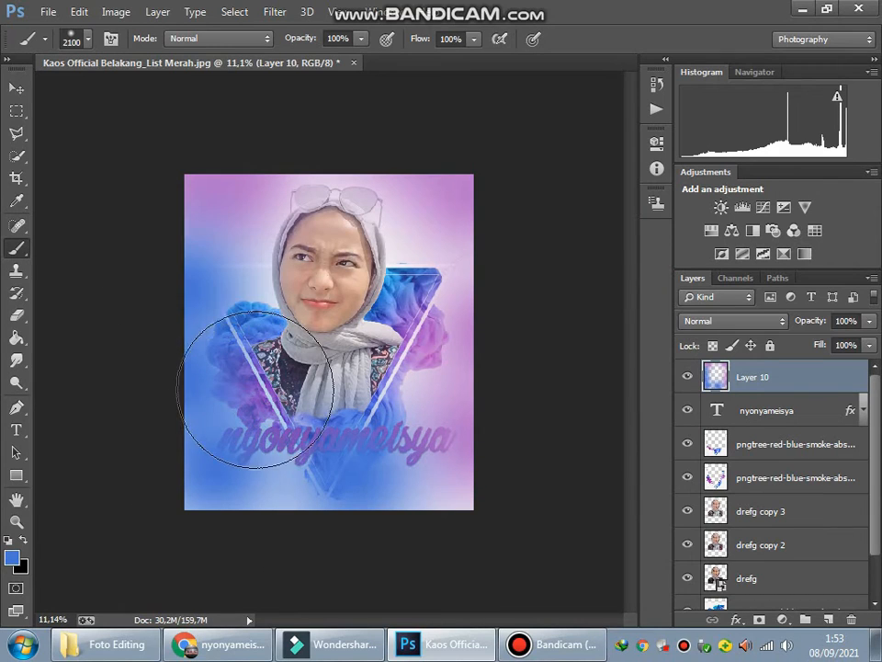
- Sample the purple from the canvas's upper-left corner and brush it over the right side of the composition
{"action": "left_click", "coordinate": [11, 559]}
{"action": "left_click", "coordinate": [212, 180]}
{"action": "left_click", "coordinate": [823, 181]}
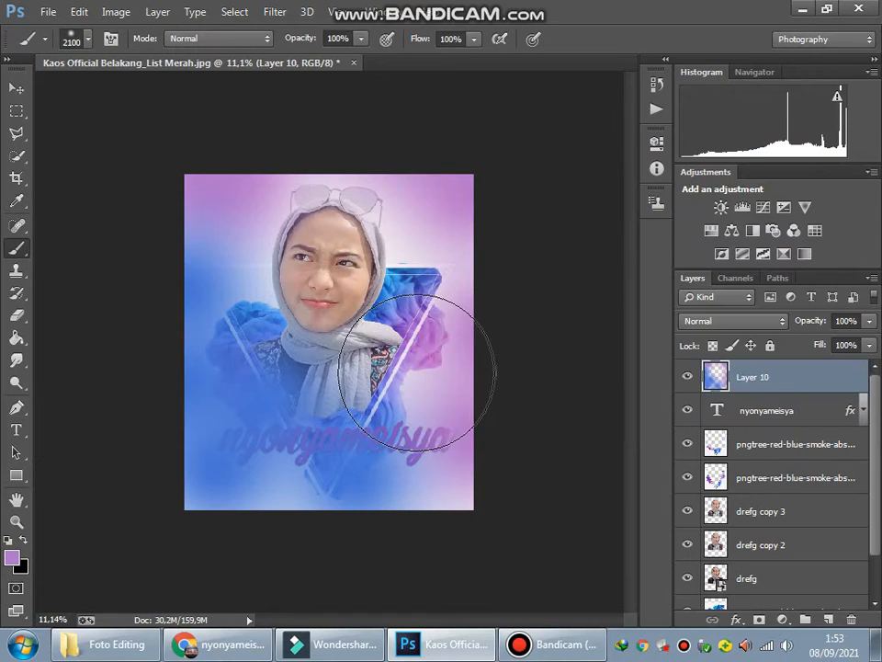
- Try the Overlay and Soft Light blend modes on the painted colour layer, then set it to Saturation
{"action": "left_click", "coordinate": [17, 87]}
{"action": "left_click", "coordinate": [681, 321]}
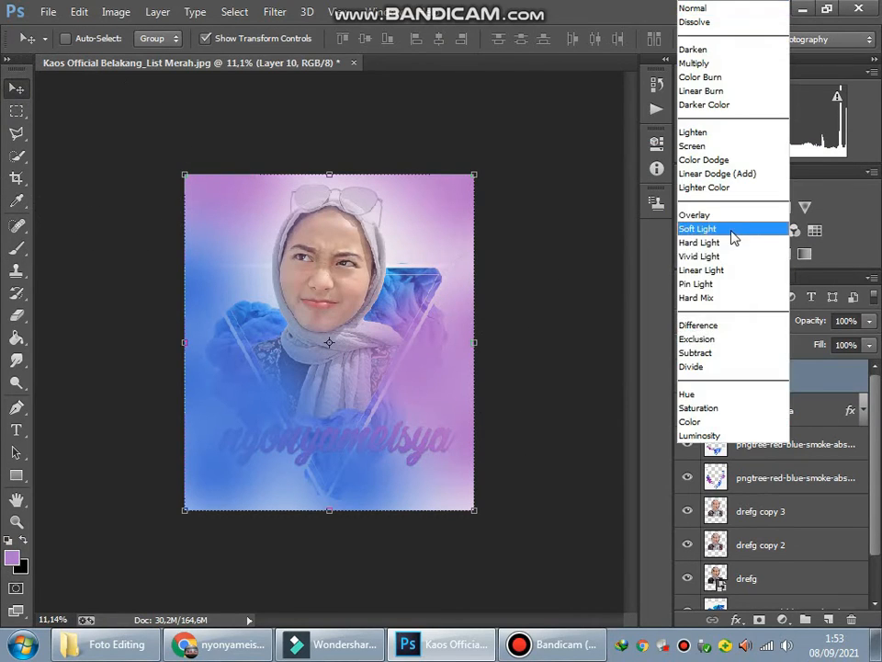
{"action": "left_click", "coordinate": [726, 213]}
{"action": "left_click", "coordinate": [744, 321]}
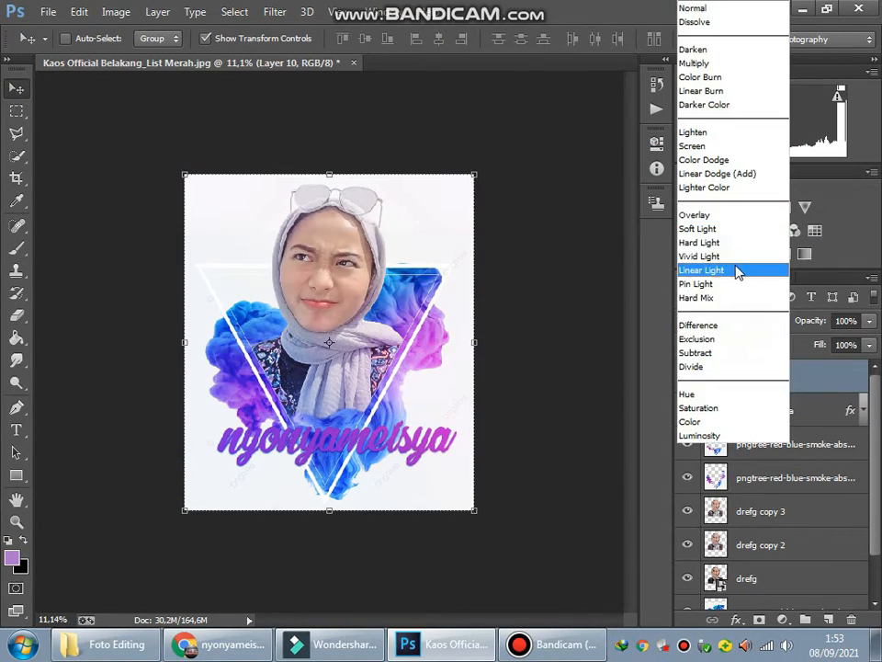
{"action": "left_click", "coordinate": [736, 230]}
{"action": "left_click", "coordinate": [735, 321]}
{"action": "left_click", "coordinate": [736, 406]}
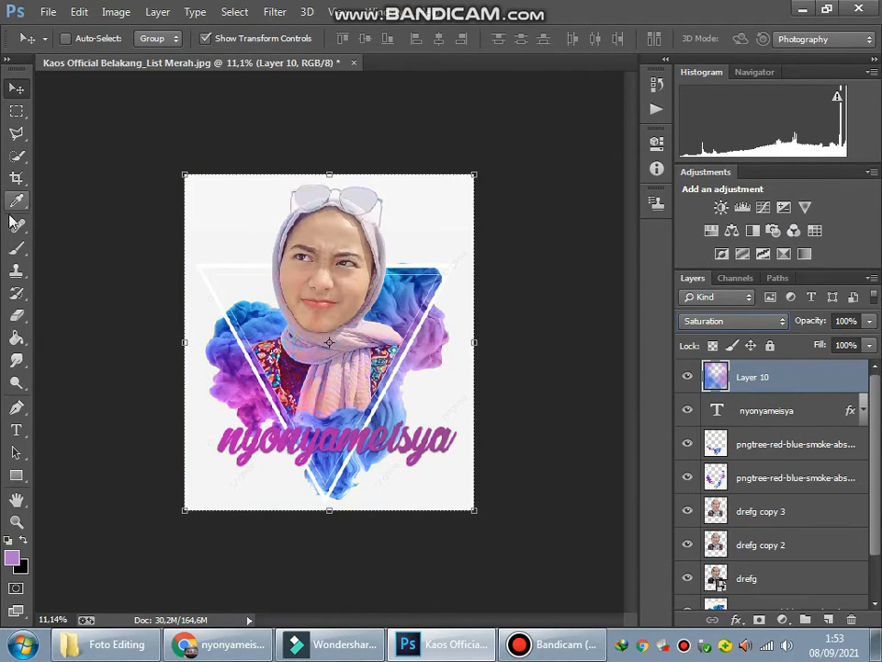
- Brush more purple over the head area of the Saturation layer and add blue 4881d5 sampled from the smoke
{"action": "left_click", "coordinate": [17, 246]}
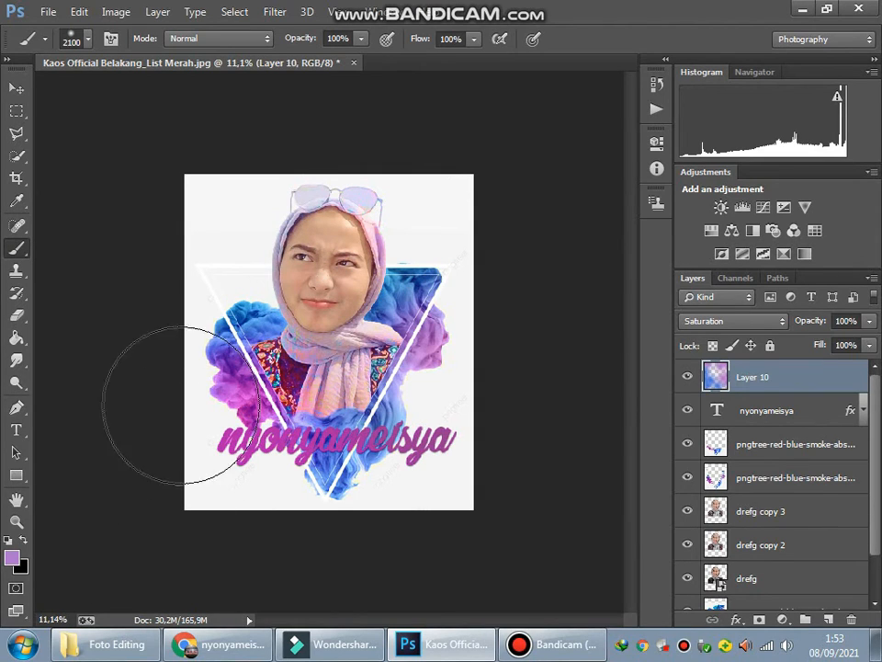
{"action": "left_click", "coordinate": [13, 557]}
{"action": "left_click", "coordinate": [260, 317]}
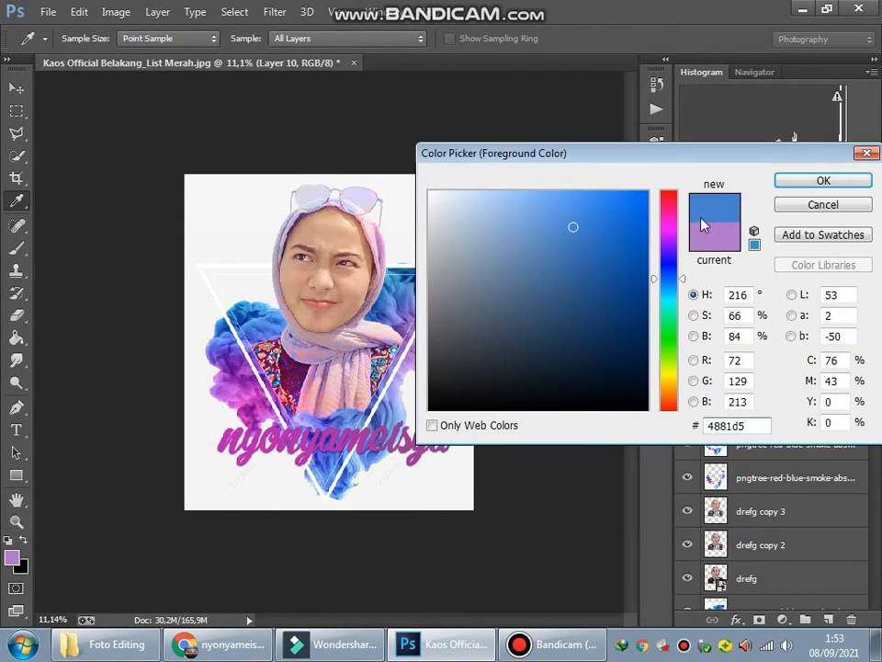
{"action": "left_click", "coordinate": [824, 180]}
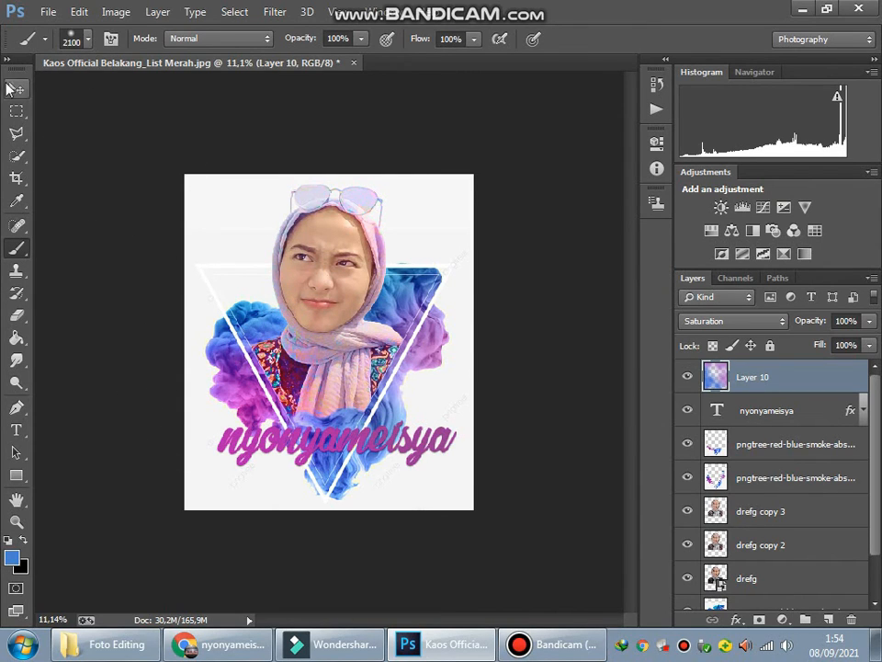
{"action": "left_click", "coordinate": [16, 88]}
{"action": "scroll", "coordinate": [319, 355], "scroll_direction": "up", "scroll_amount": 3}
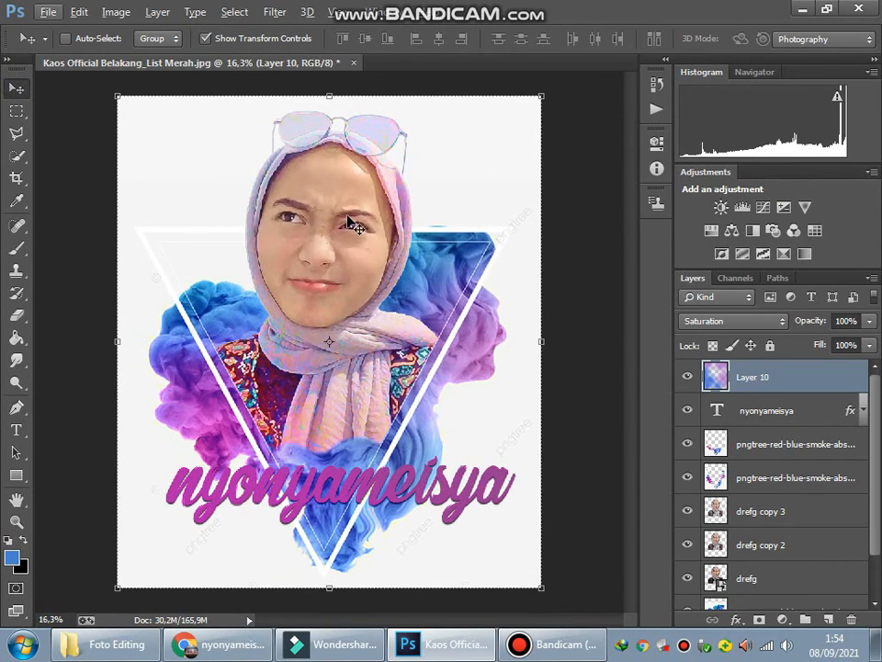